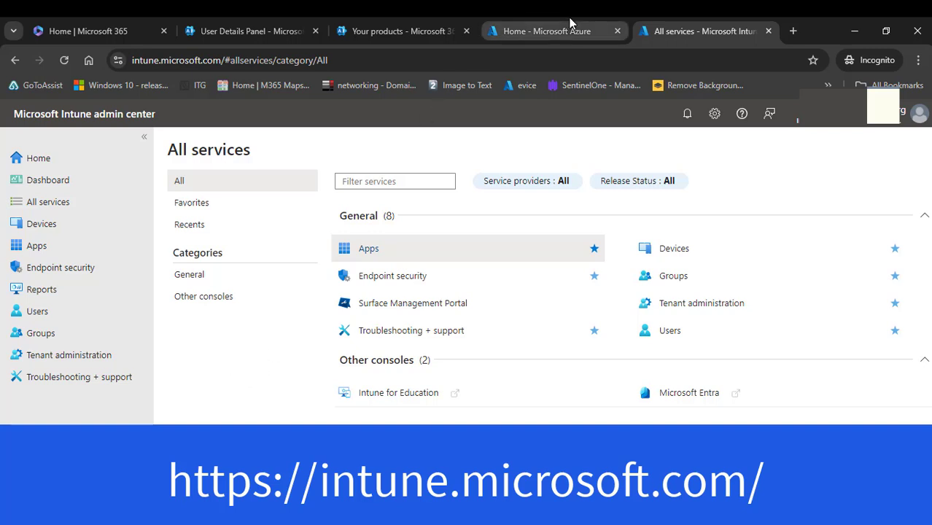
Highlight the Intune admin center web address, then go to the Devices overview by platform
double_click(175, 62)
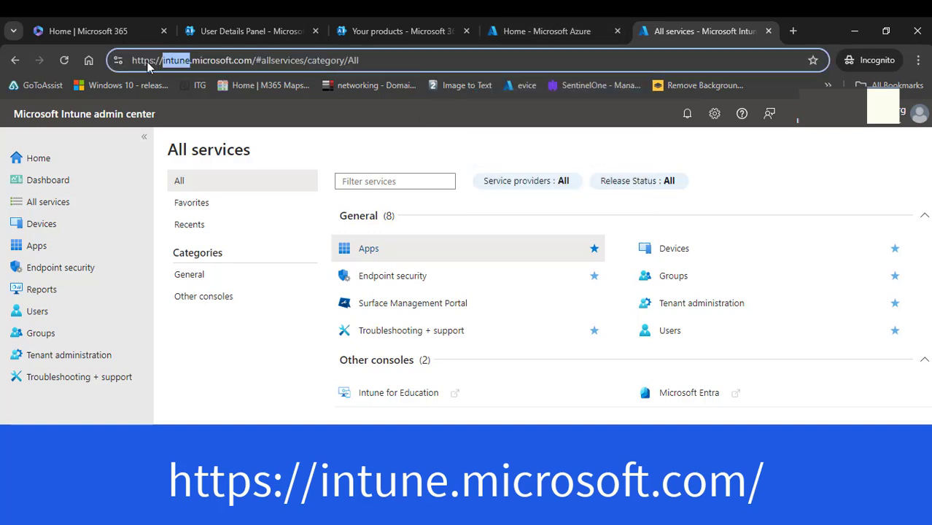
left_click_drag(244, 61, 132, 61)
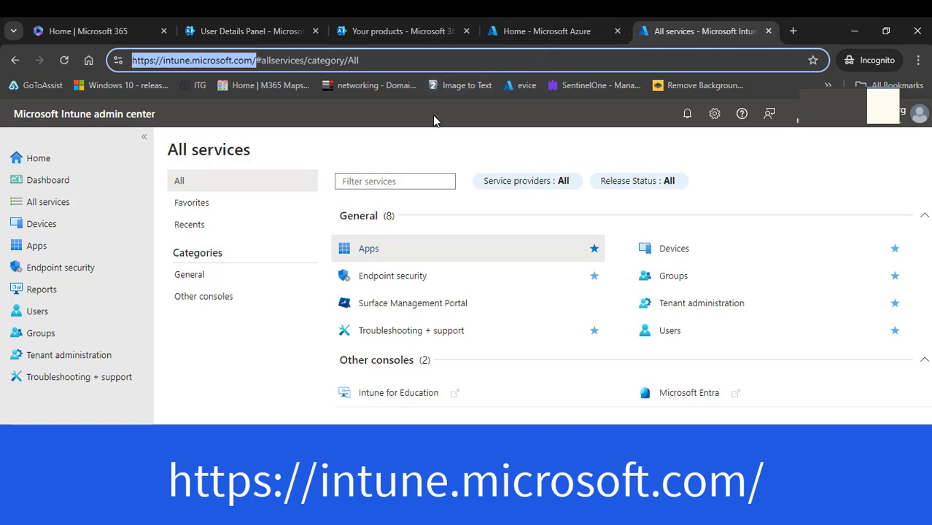
left_click(202, 381)
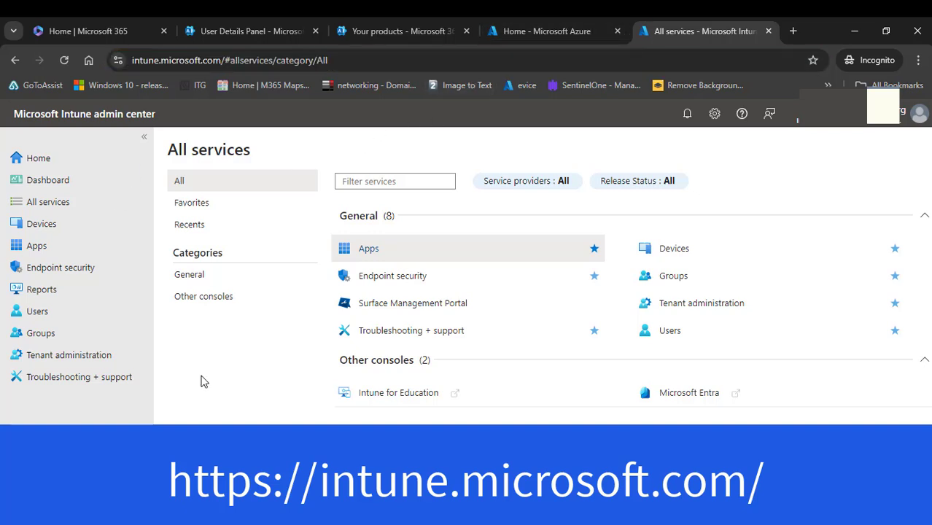
left_click(54, 228)
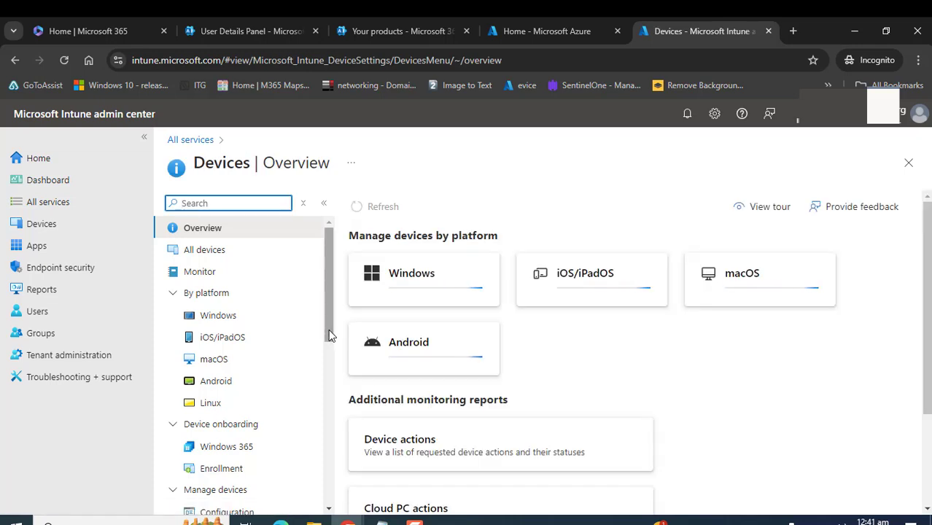
Go to Devices > Enrollment > Automatic Enrollment, showing MDM and WIP user scope as None
scroll(241, 408, "down", 1)
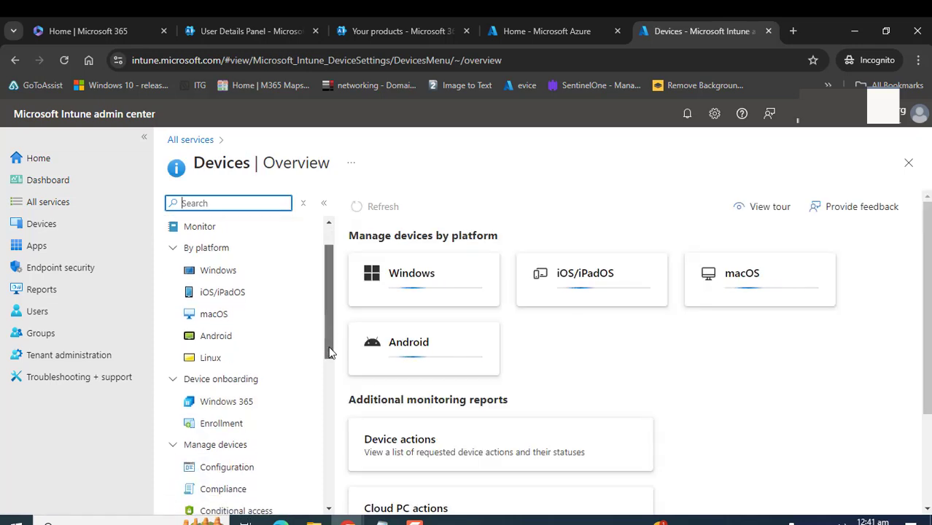
left_click(235, 428)
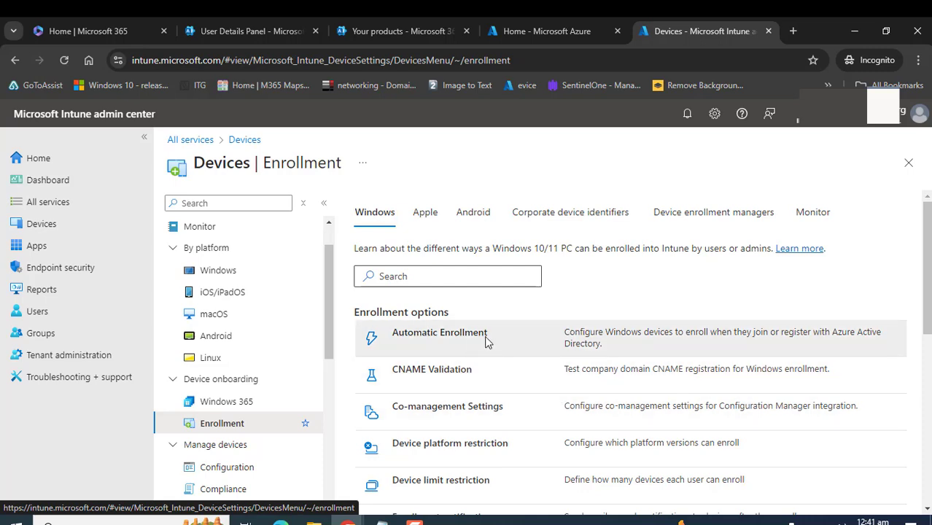
left_click(419, 337)
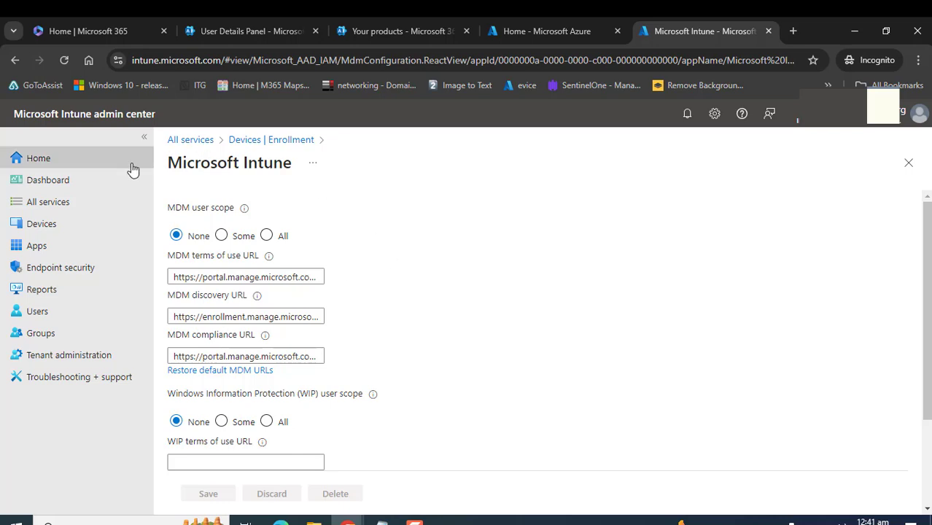
left_click_drag(166, 161, 191, 188)
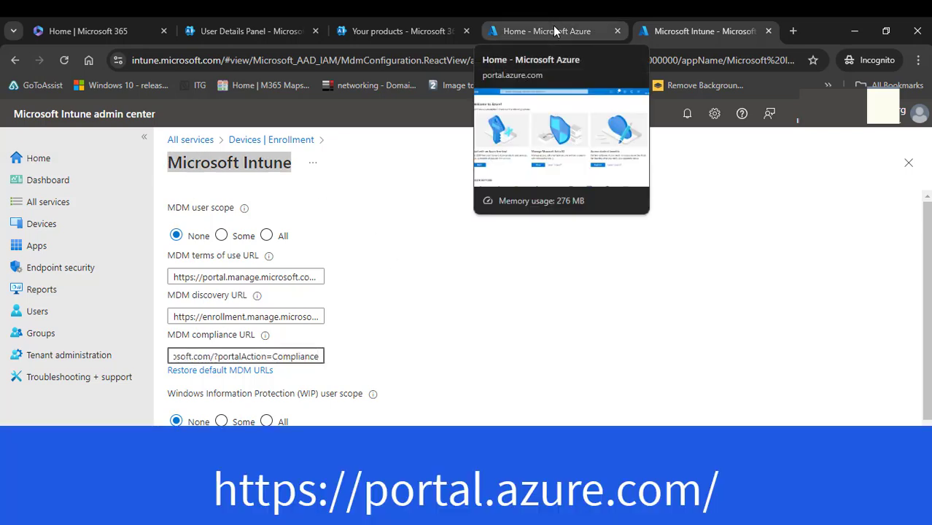
Switch to the Azure portal tab and highlight its base web address
left_click(553, 26)
left_click(204, 61)
left_click(237, 61)
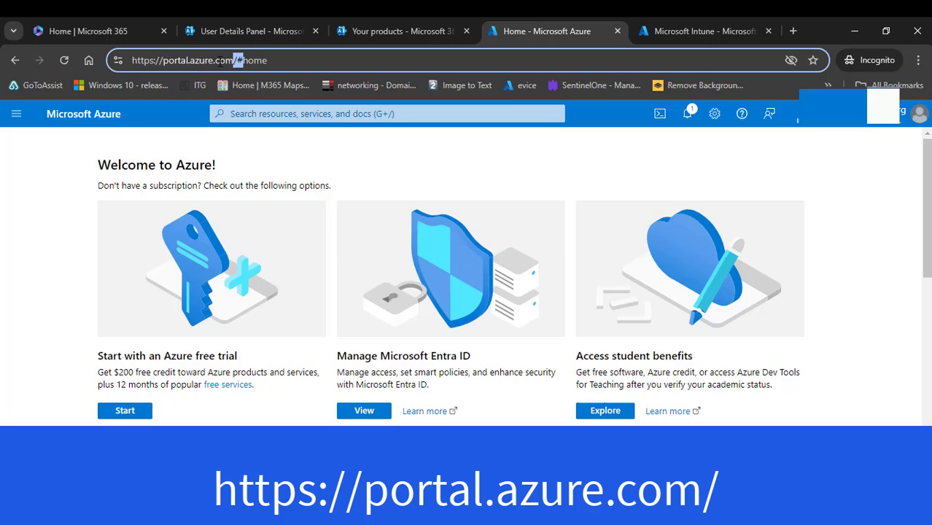
left_click_drag(234, 60, 132, 60)
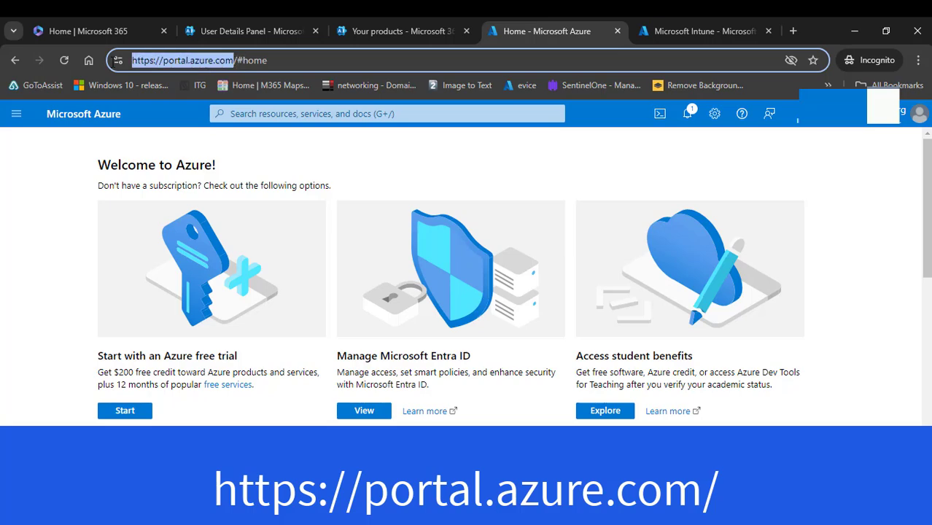
left_click(797, 316)
Open Microsoft Entra ID > Mobility (MDM and WIP) > Microsoft Intune, then view the EMS E3 subscription
scroll(467, 277, "down", 2)
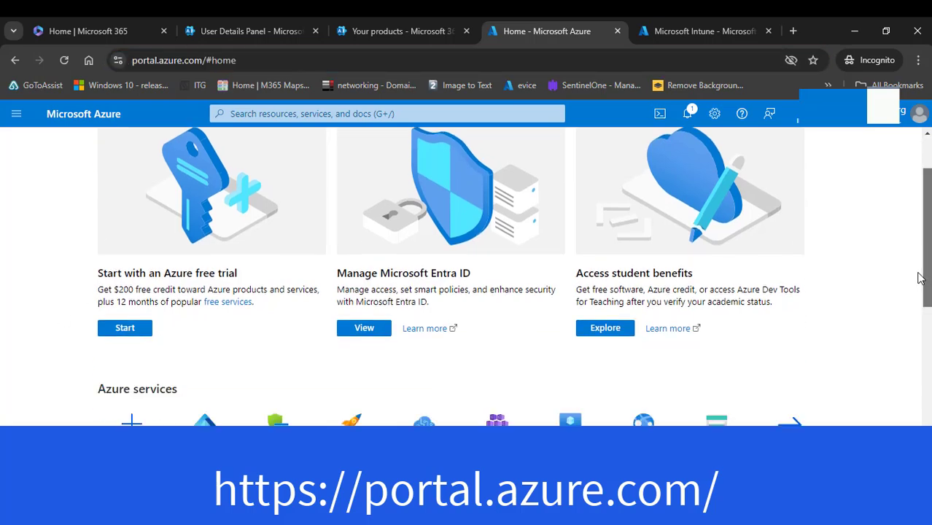
left_click(197, 392)
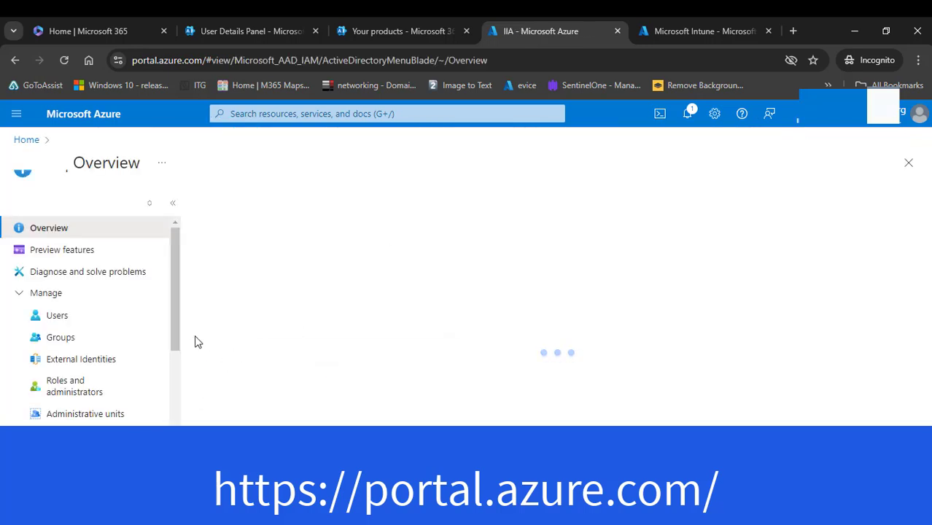
left_click_drag(173, 321, 158, 402)
scroll(156, 408, "down", 2)
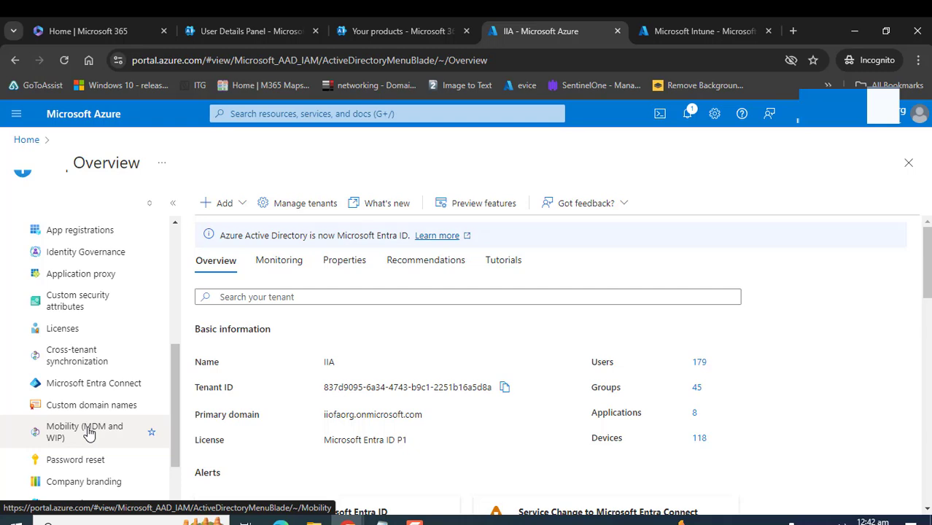
left_click(87, 434)
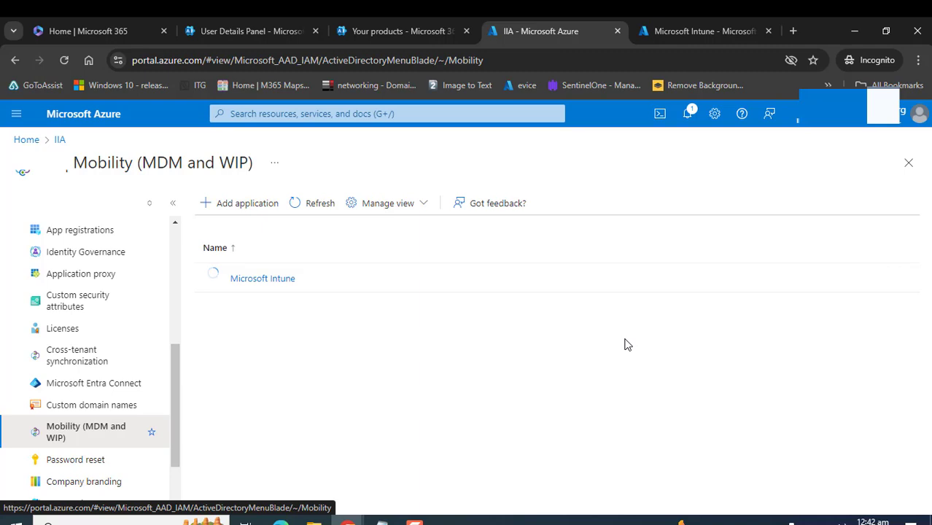
left_click(261, 279)
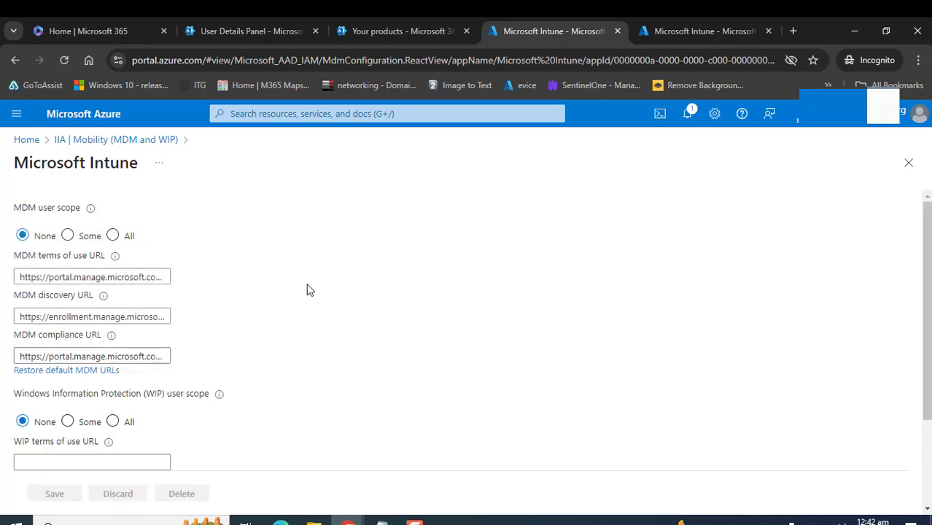
left_click(372, 28)
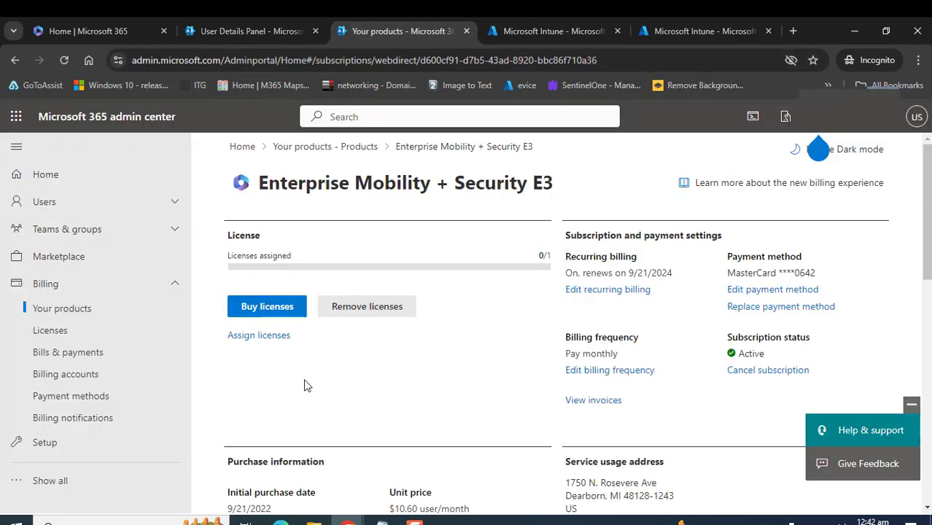
Back in Intune, change MDM user scope to Some and open the No groups selected picker
left_click(666, 27)
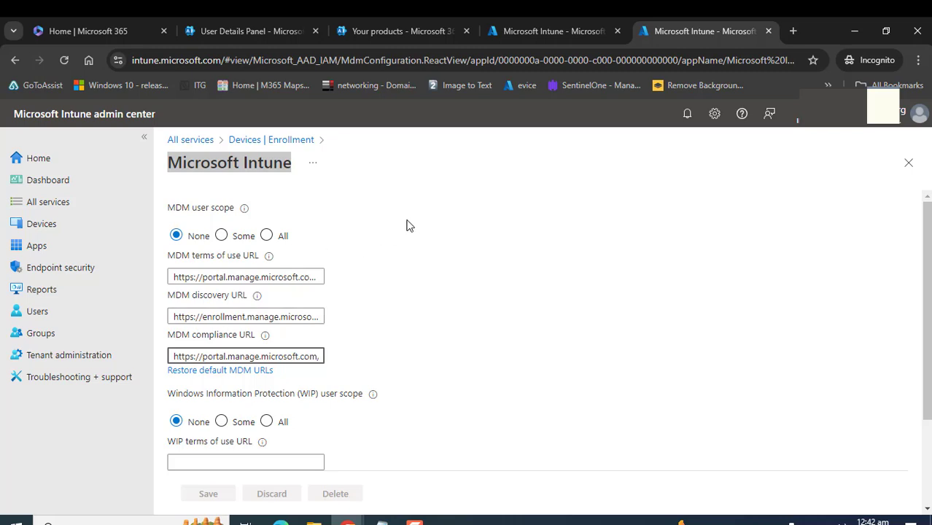
key("shift+Tab")
key("shift+Tab")
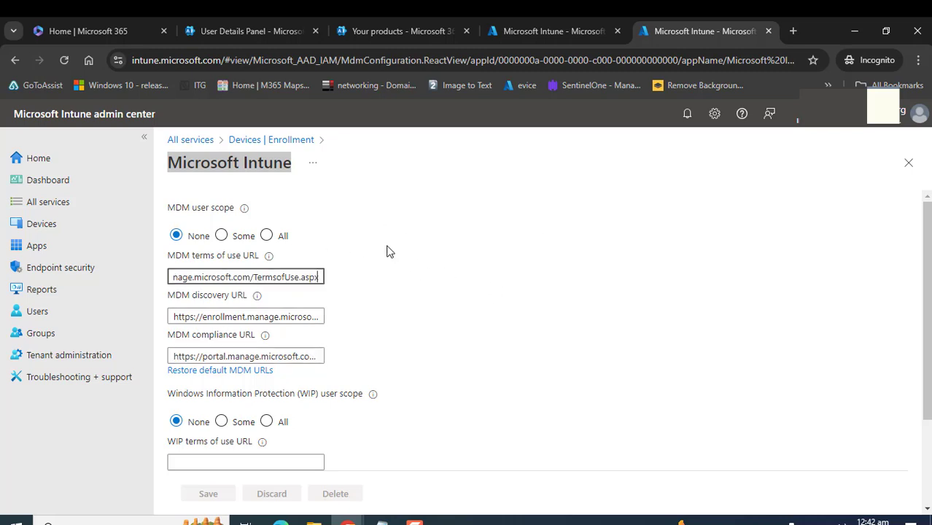
left_click(279, 169)
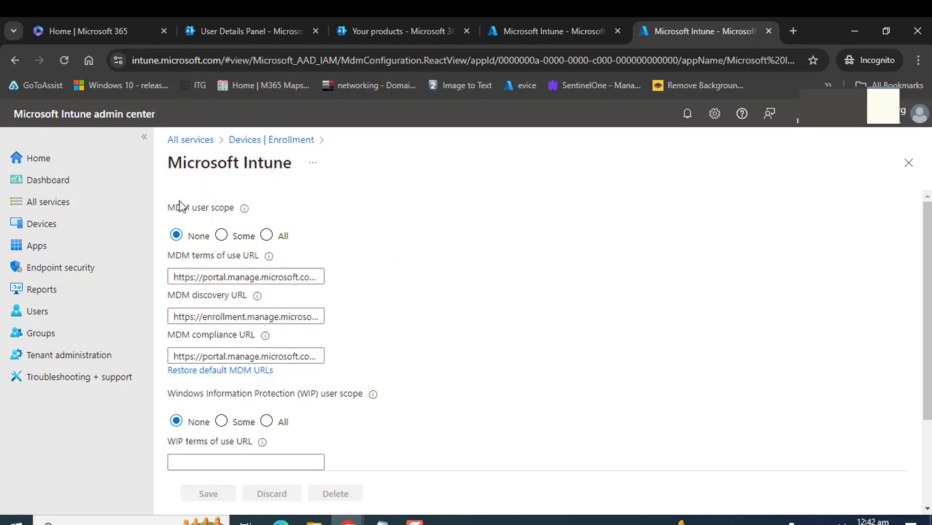
left_click_drag(169, 160, 353, 194)
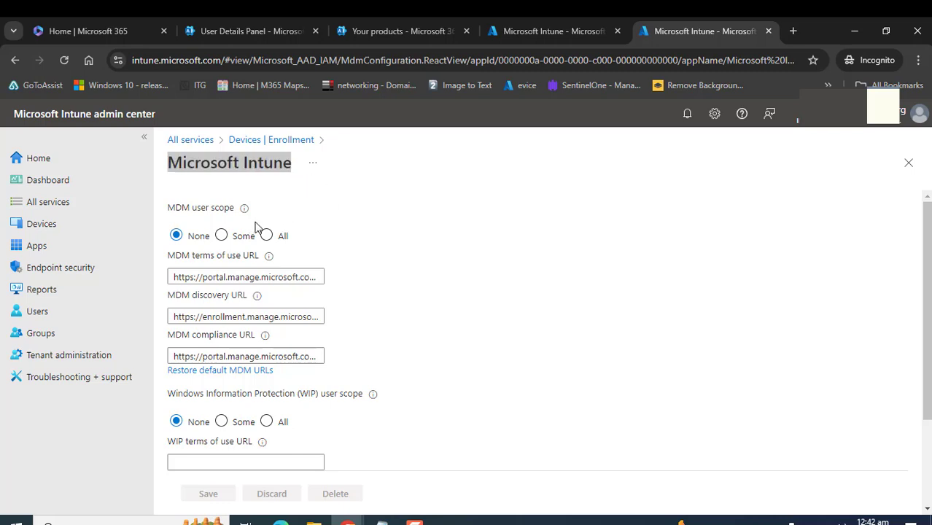
left_click(265, 240)
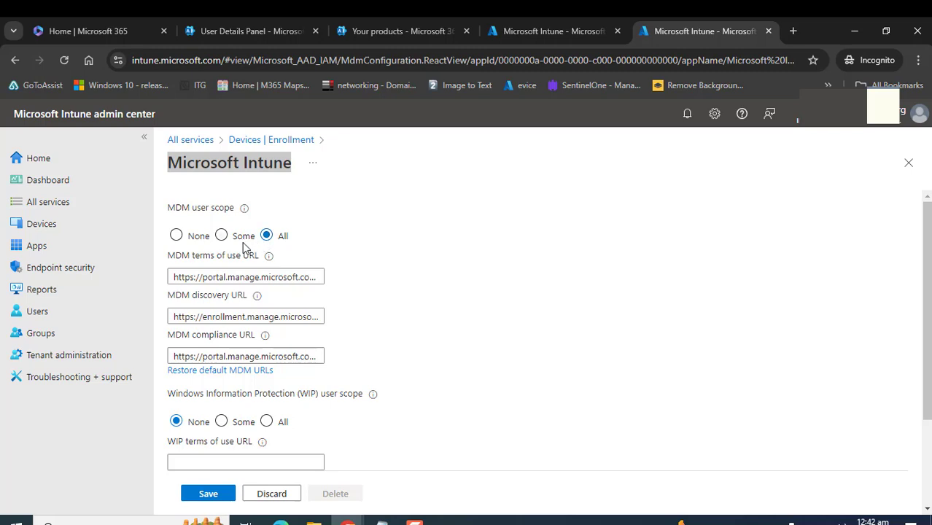
left_click(221, 236)
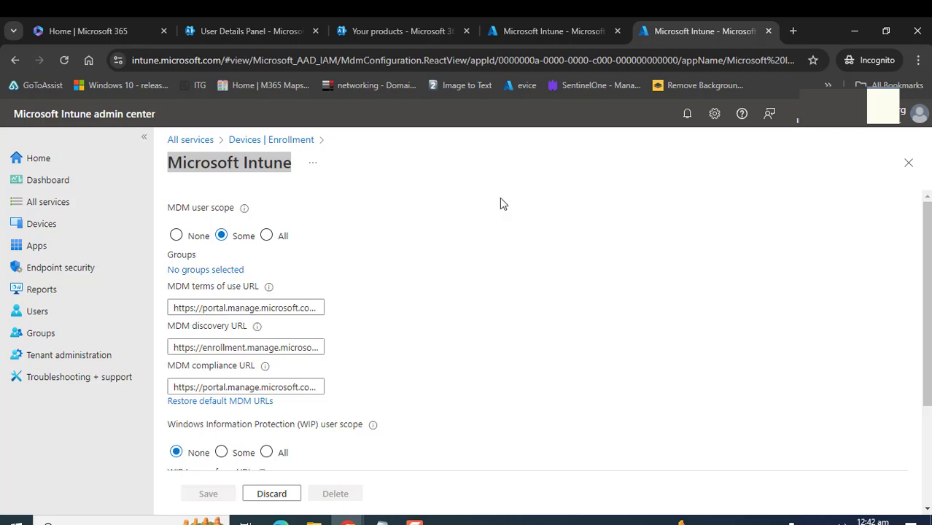
triple_click(240, 168)
left_click(240, 168)
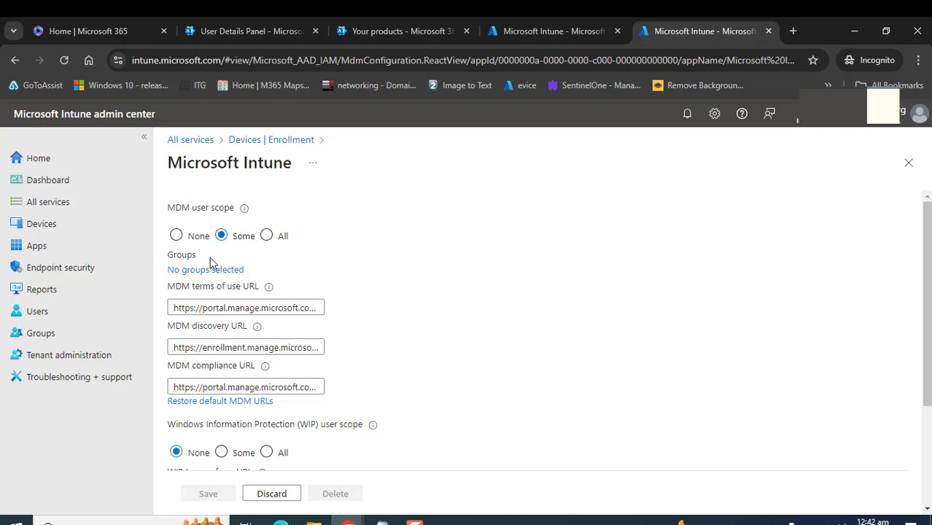
left_click(206, 270)
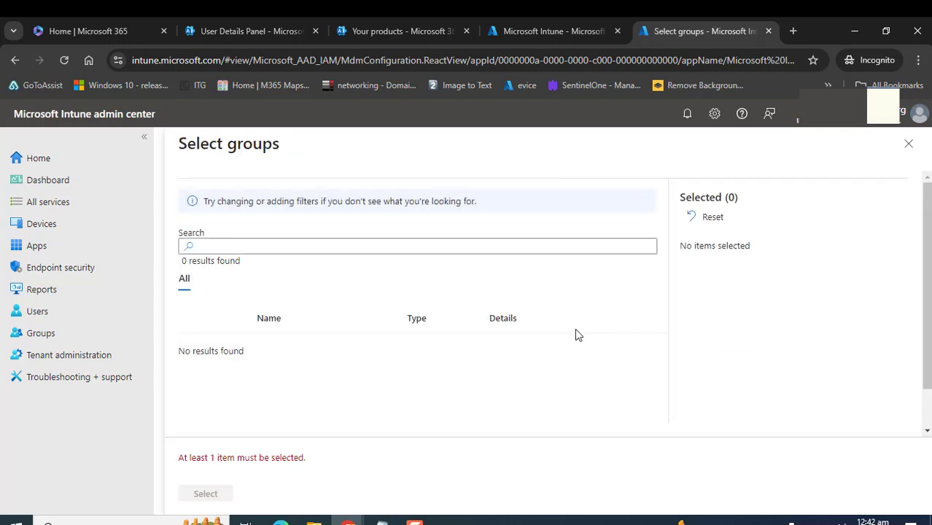
Filter to Groups, search 'all', and select All Company Devices with E3 for the scope
left_click(247, 284)
left_click(378, 247)
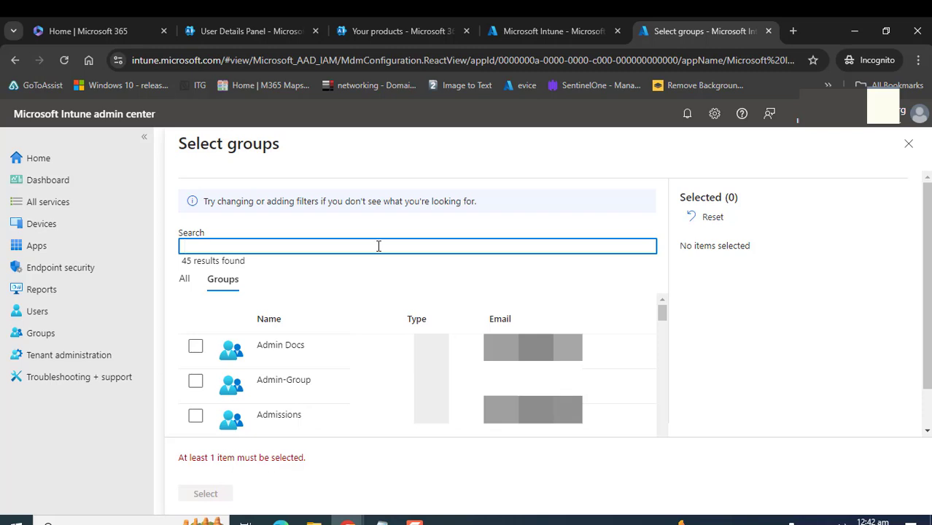
type("all")
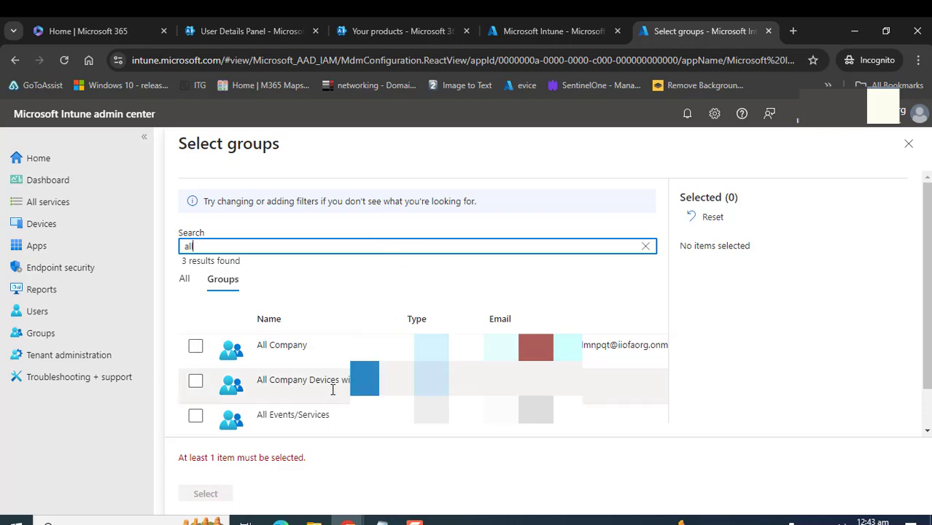
left_click(195, 382)
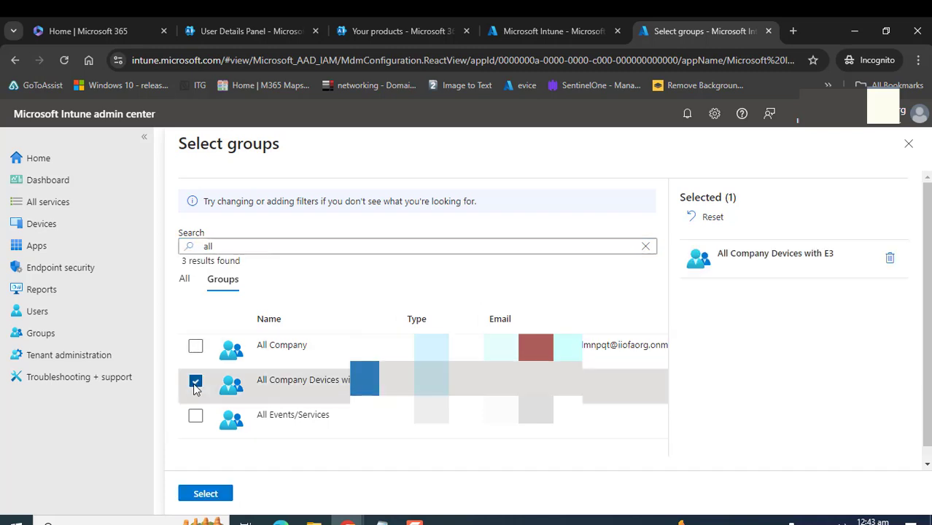
left_click(212, 497)
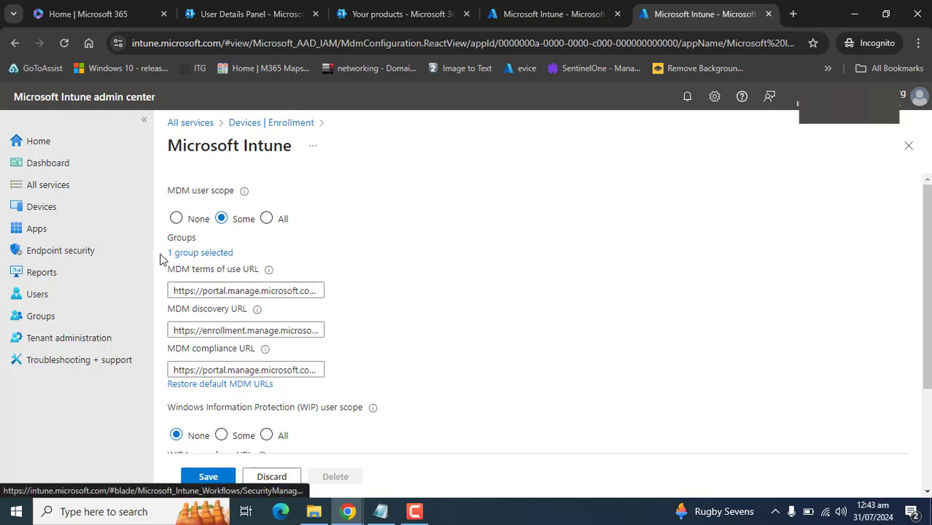
Save the Microsoft Intune configuration with MDM user scope Some and 1 group selected
left_click_drag(161, 257, 239, 256)
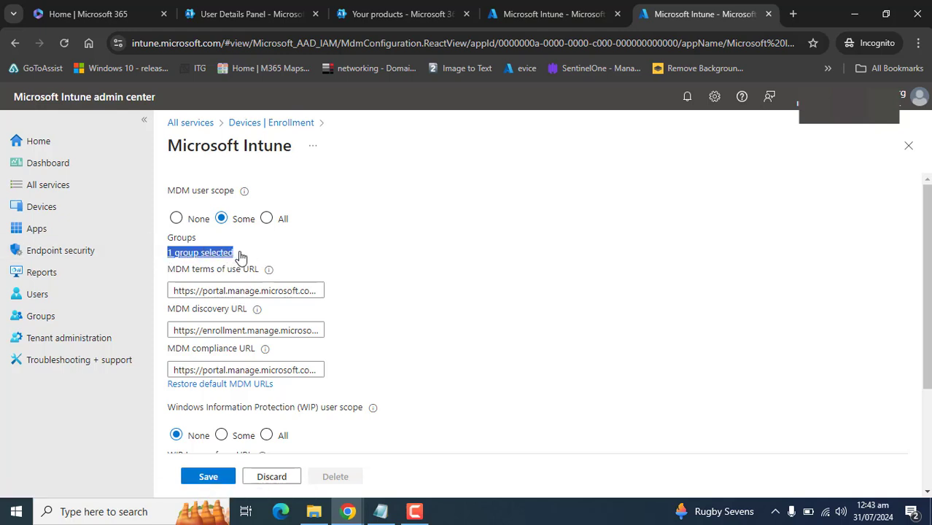
key("Tab")
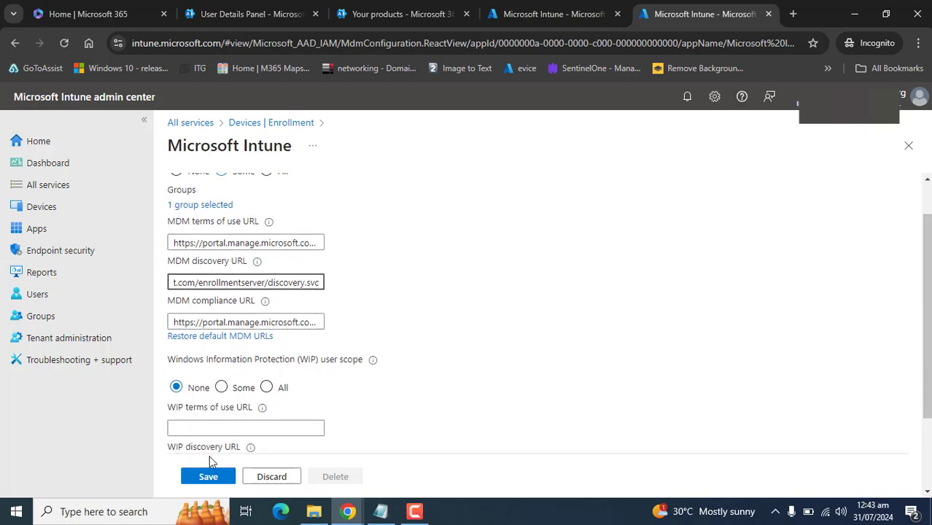
left_click(205, 476)
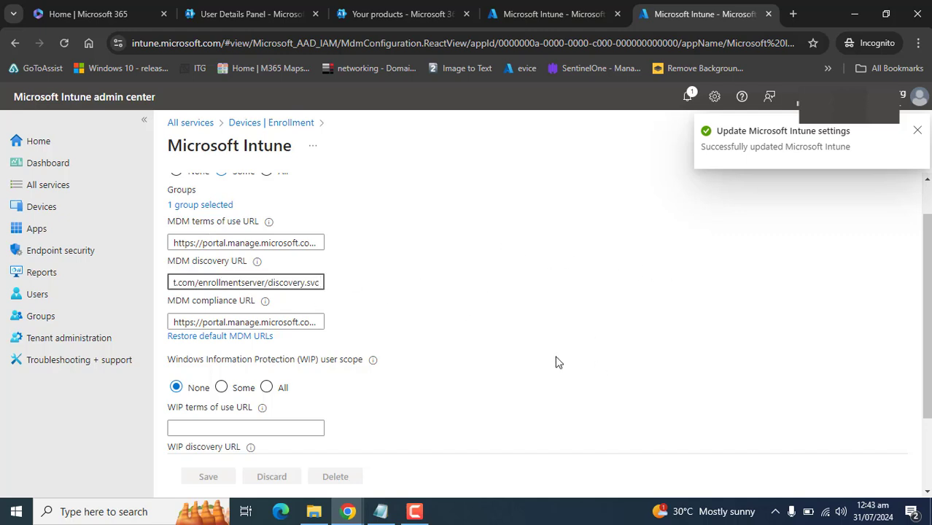
scroll(556, 362, "up", 1)
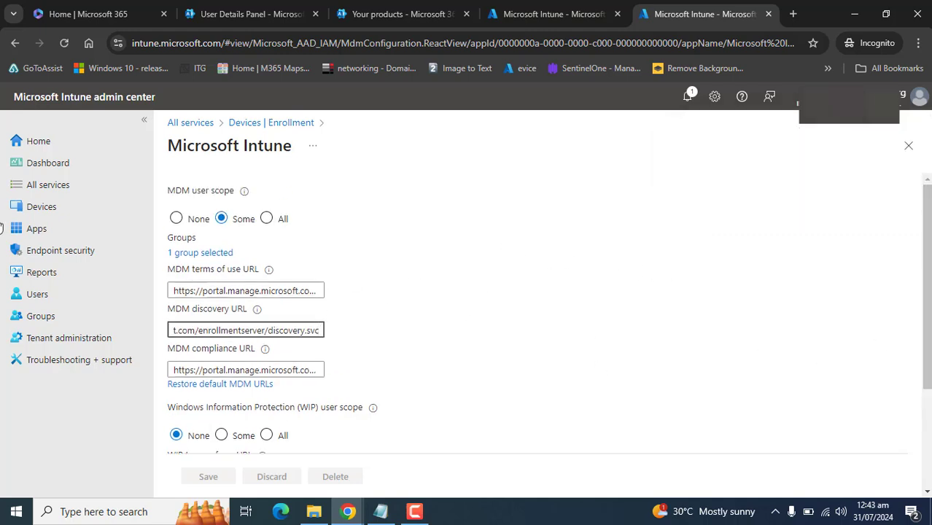
On the Microsoft 365 Your products tab, go to Billing > Licenses
left_click(396, 16)
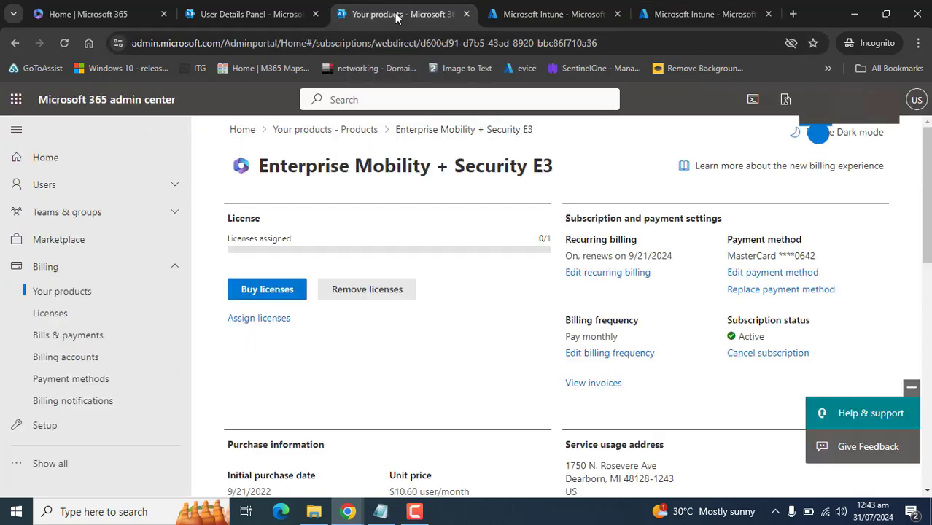
left_click(77, 300)
left_click(69, 315)
left_click(58, 266)
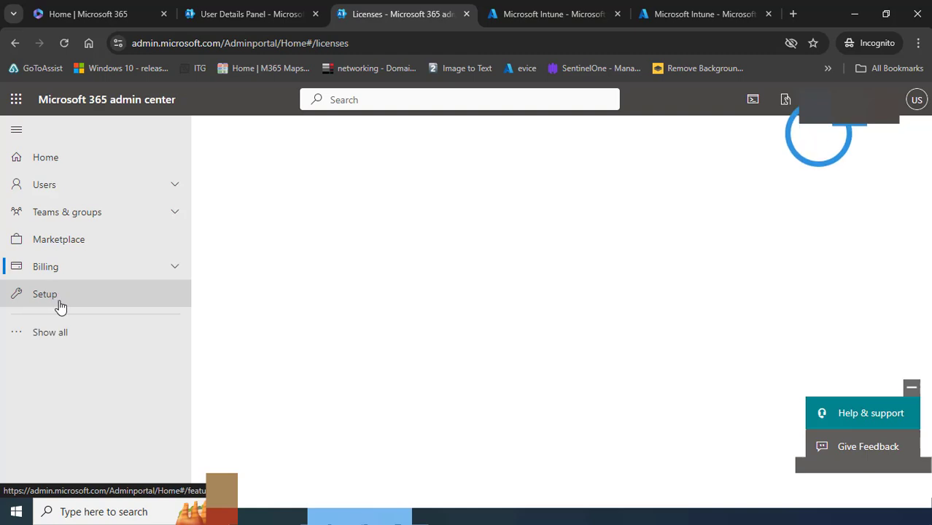
left_click(61, 267)
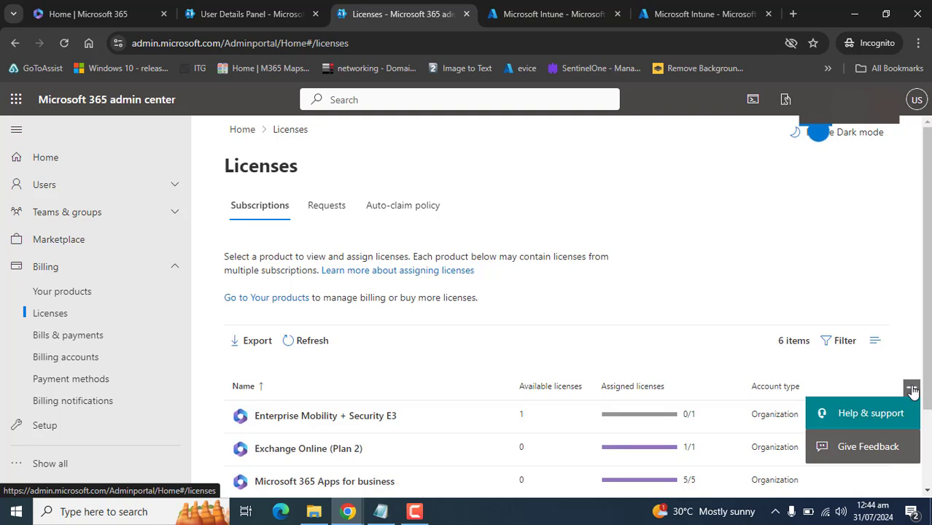
Confirm Enterprise Mobility + Security E3 shows 0/1 assigned, then return to the User Details tab
scroll(926, 245, "down", 2)
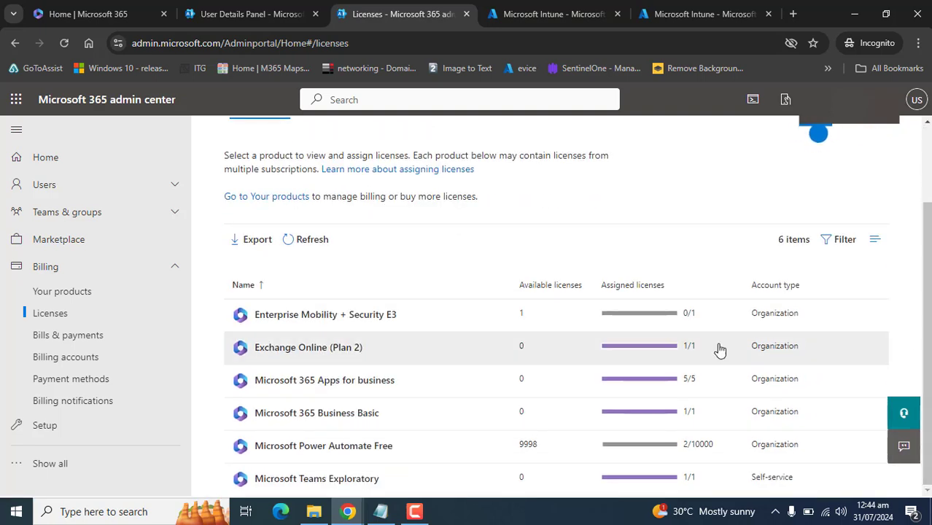
left_click(302, 321)
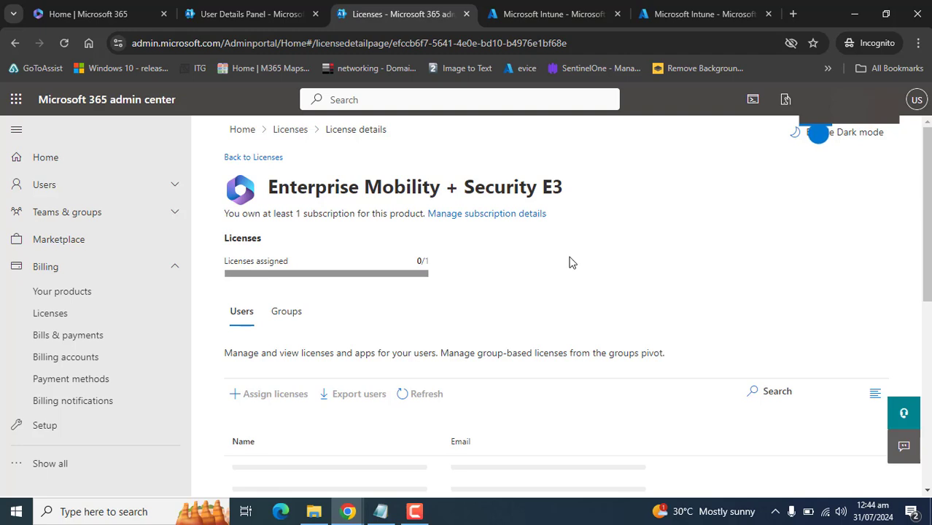
scroll(406, 272, "down", 1)
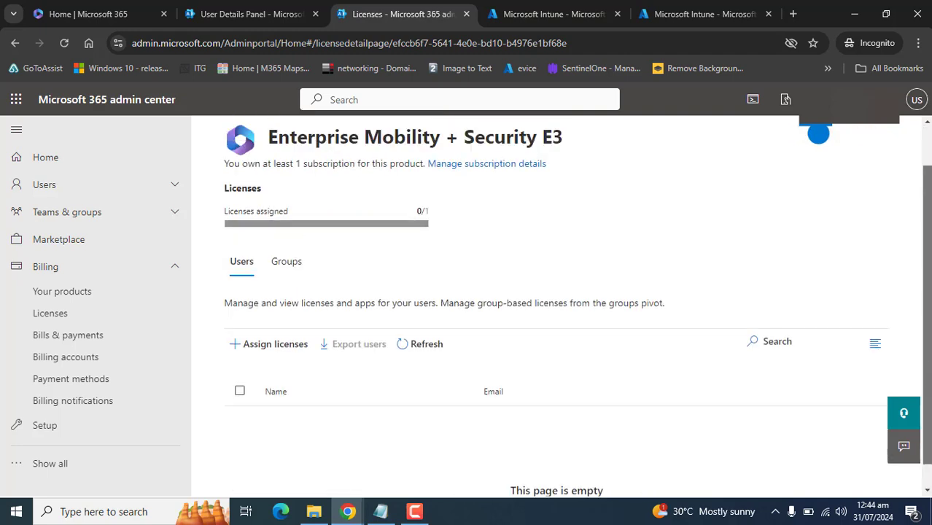
left_click_drag(438, 241, 415, 241)
left_click(536, 277)
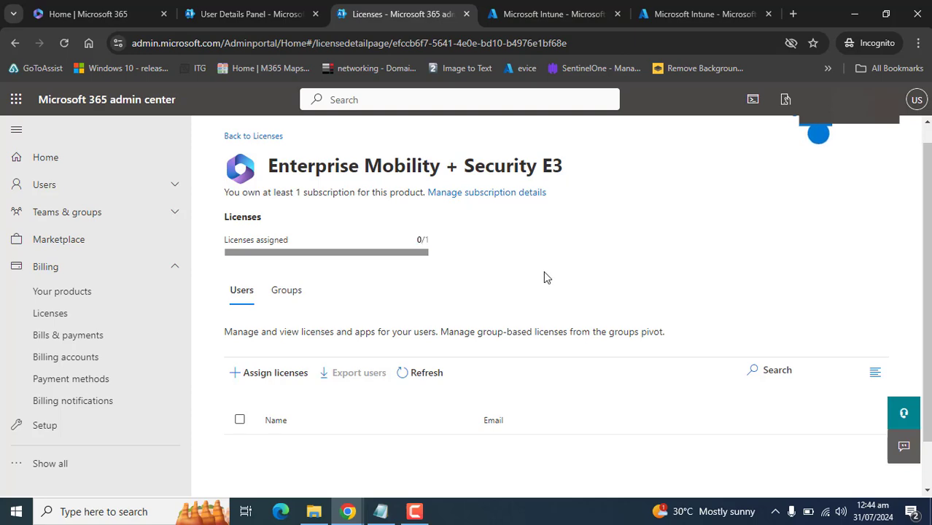
key("ctrl+shift+Tab")
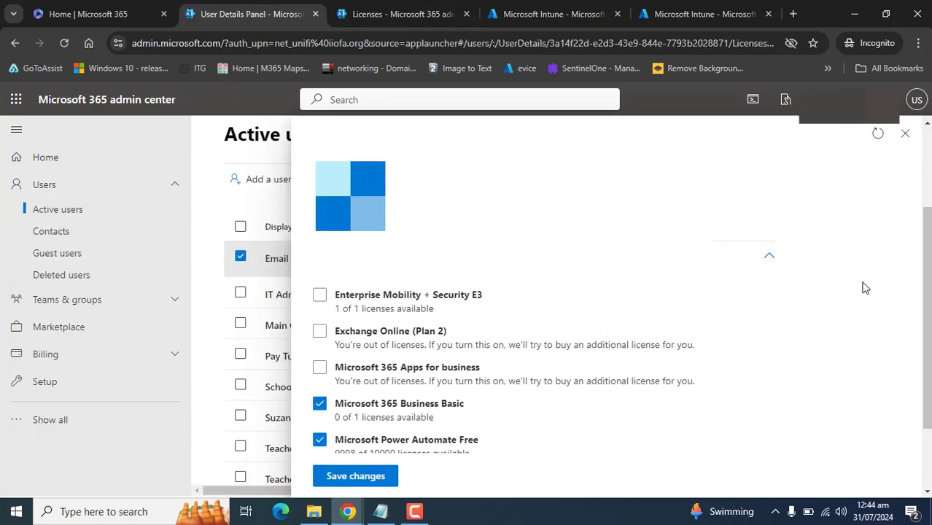
Add a user 'test User' with username test and no forced password change at first sign-in
left_click(905, 134)
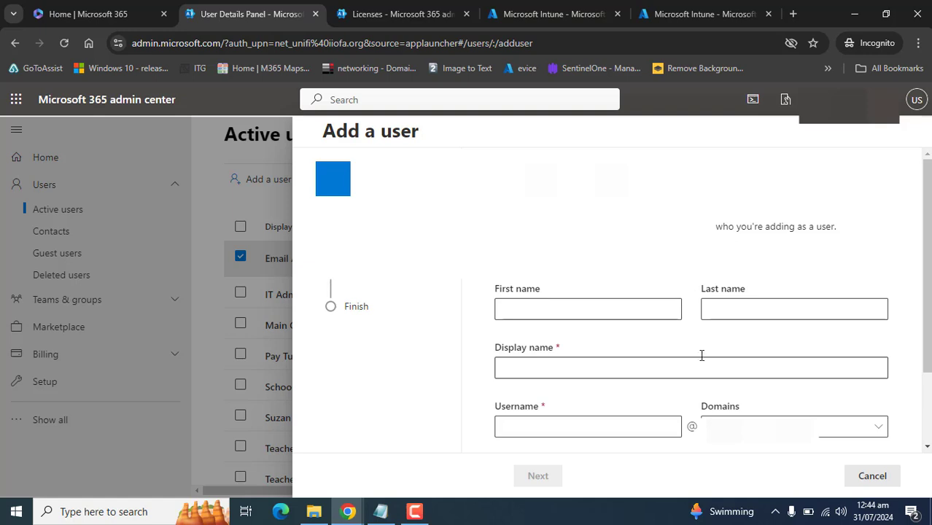
left_click(587, 310)
type("test")
key("Tab")
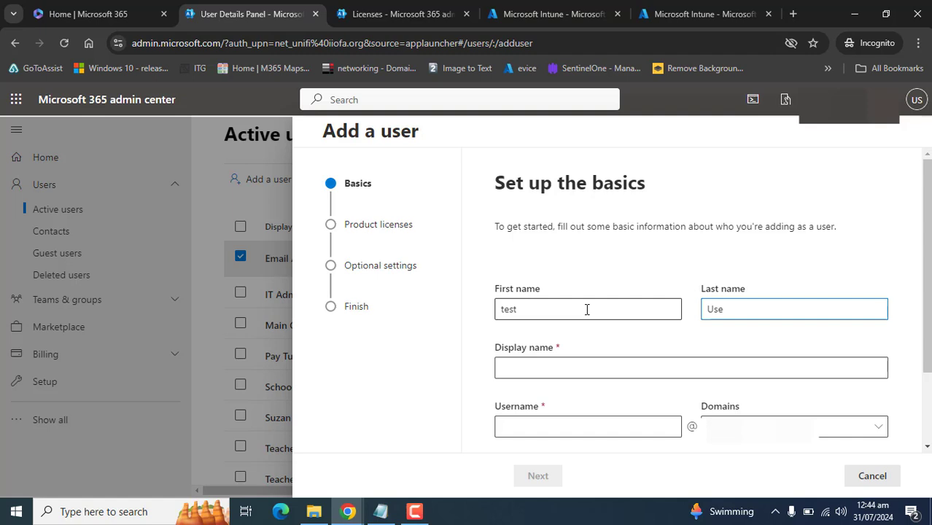
key("Tab")
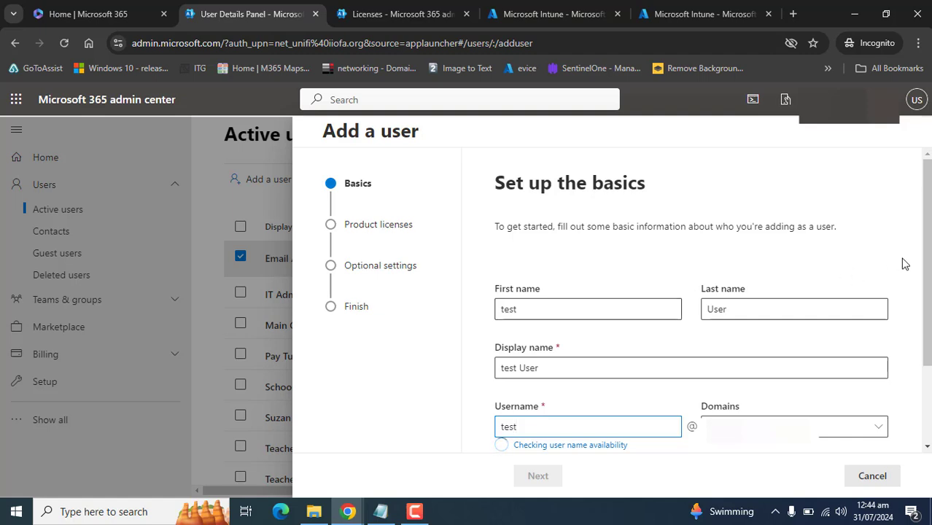
scroll(715, 320, "down", 2)
left_click(501, 388)
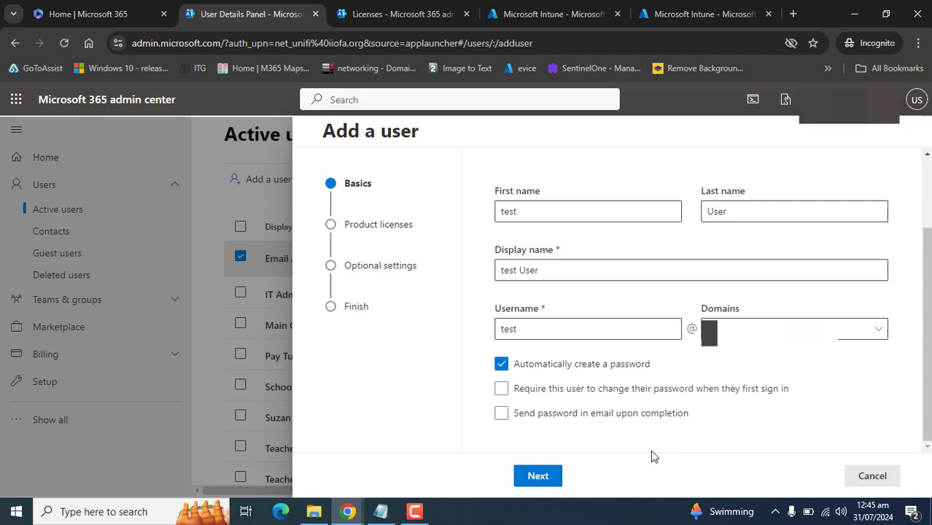
left_click(538, 476)
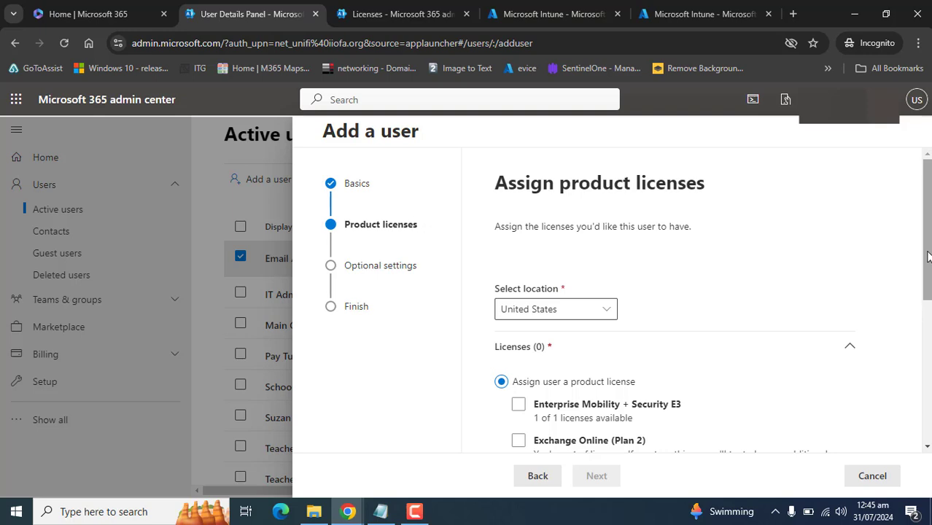
Assign the Enterprise Mobility + Security E3 license to the new user
left_click_drag(928, 255, 928, 273)
left_click(519, 369)
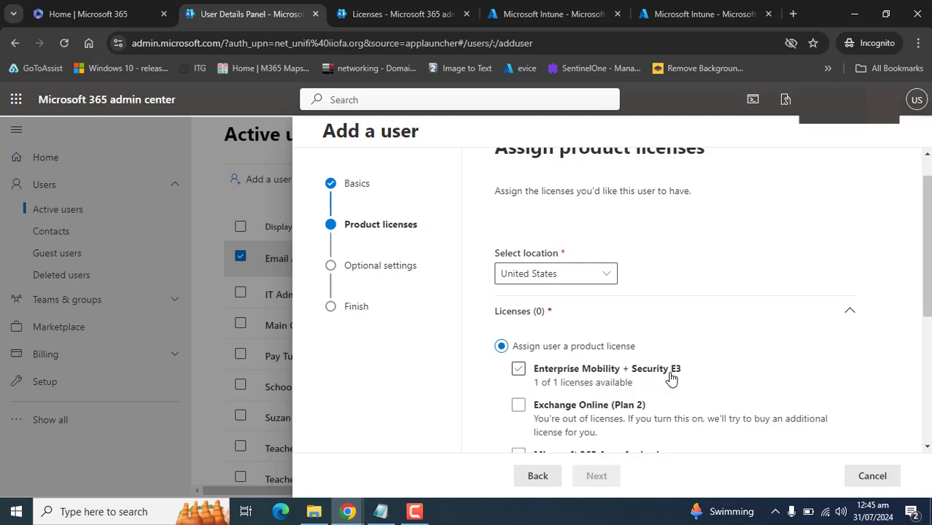
left_click(518, 371)
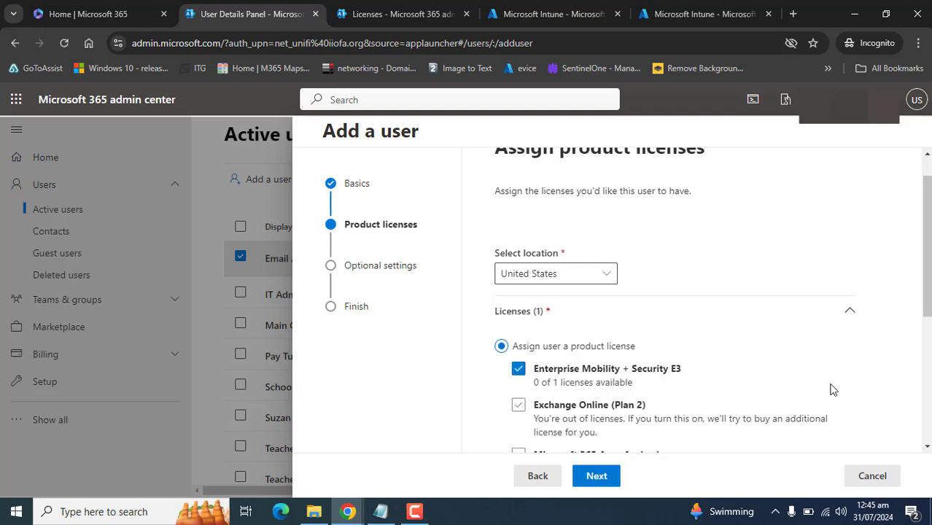
List the EMS E3 apps, confirm Intune Plan 1 is included, and continue to Optional settings
left_click_drag(927, 293, 927, 417)
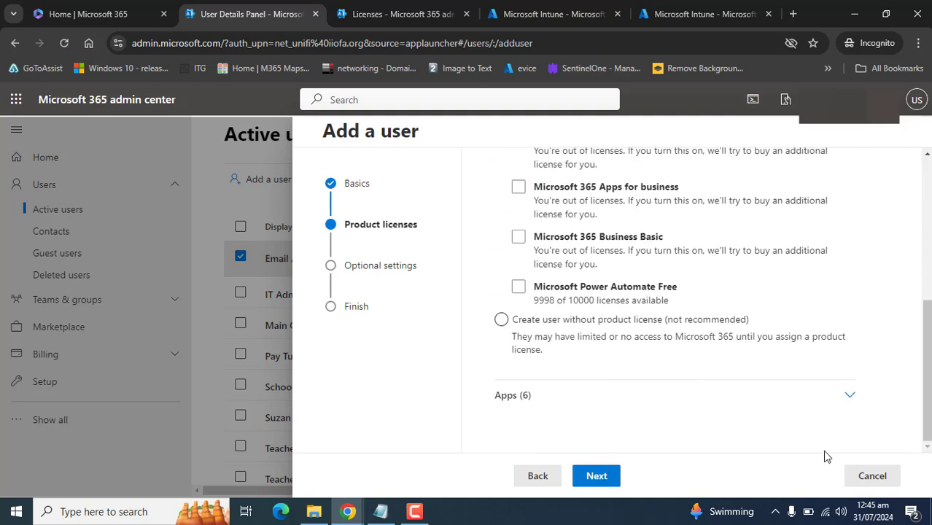
left_click(850, 399)
left_click_drag(924, 331, 921, 379)
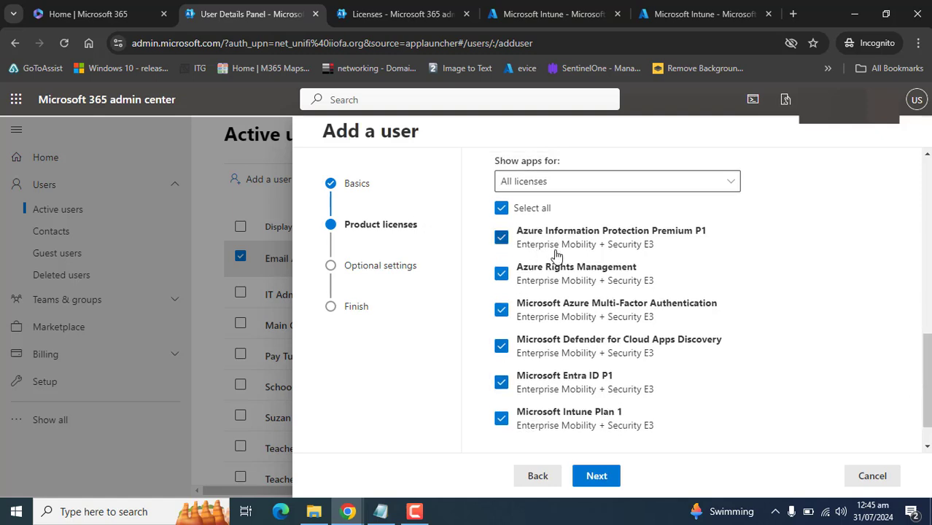
left_click(701, 181)
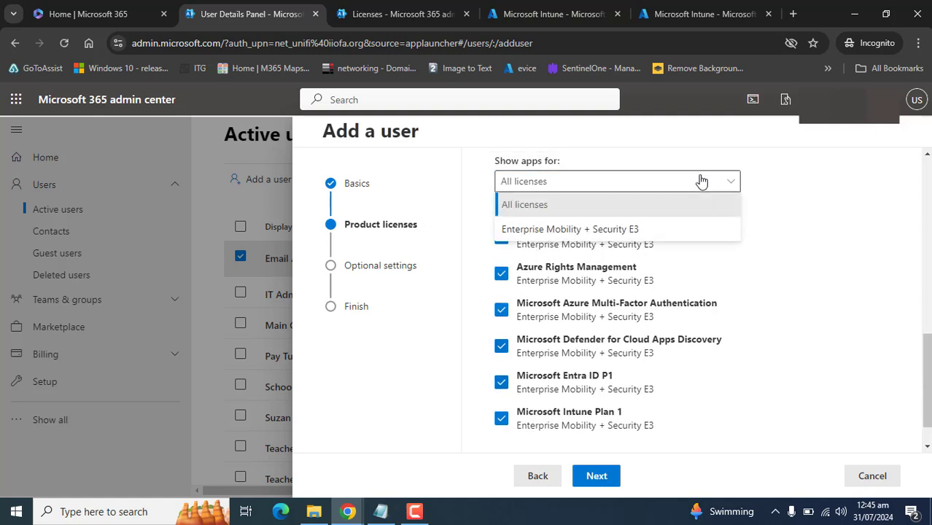
left_click(587, 231)
left_click_drag(927, 390, 928, 417)
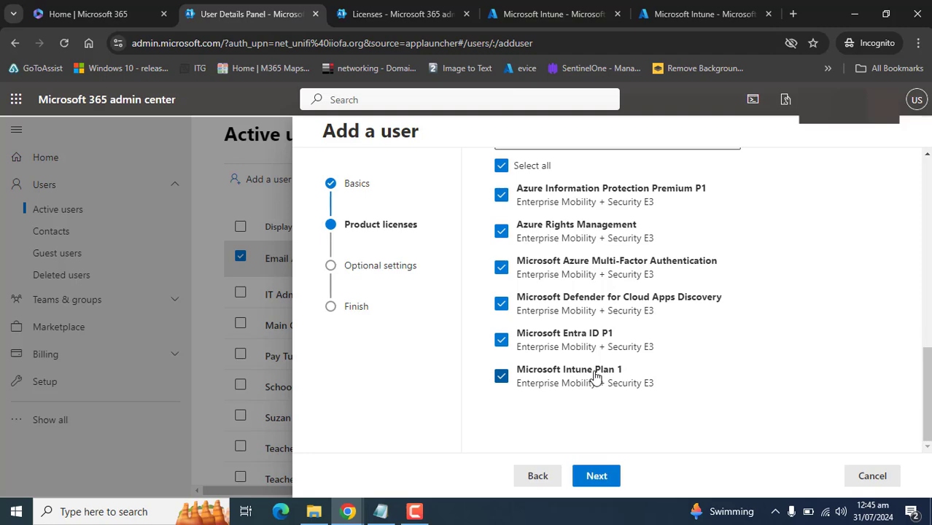
left_click_drag(926, 393, 912, 462)
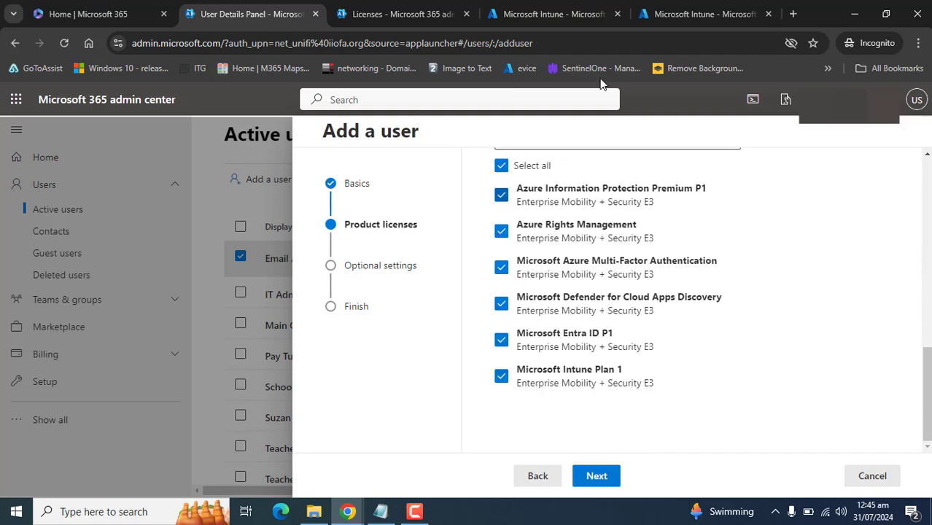
left_click(613, 475)
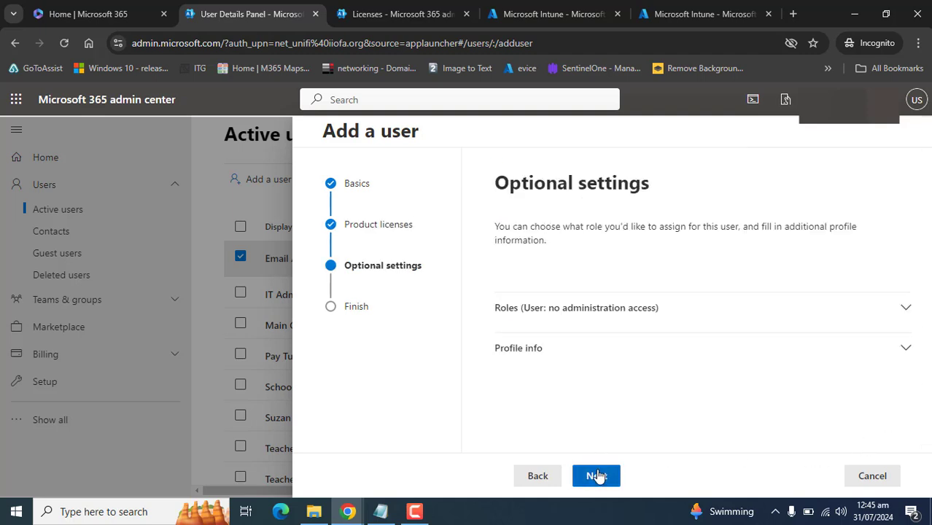
Review the wizard and finish adding test User with Enterprise Mobility + Security E3 assigned
left_click(538, 476)
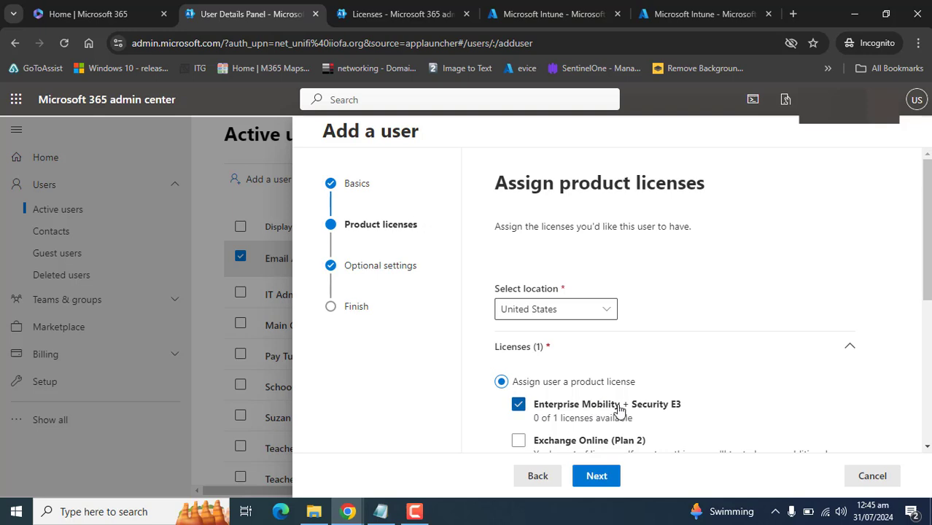
scroll(490, 379, "down", 1)
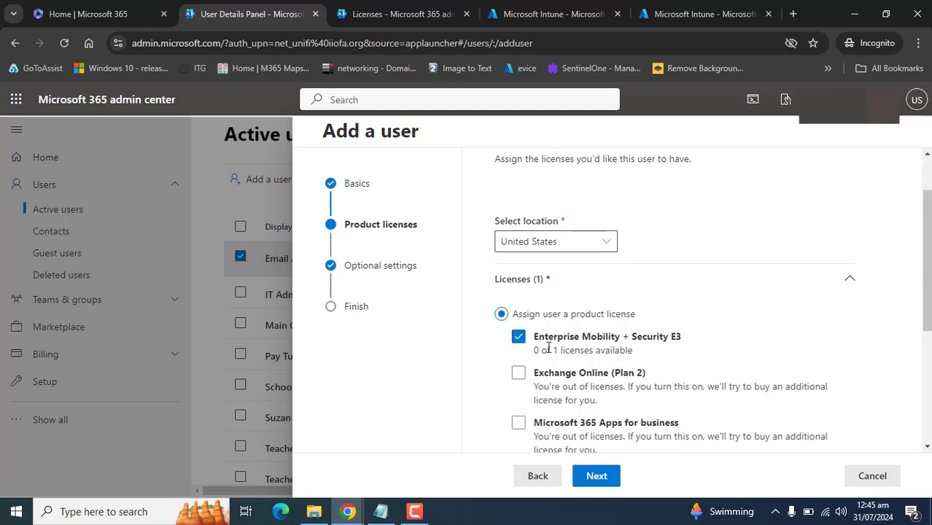
left_click(596, 476)
left_click(597, 476)
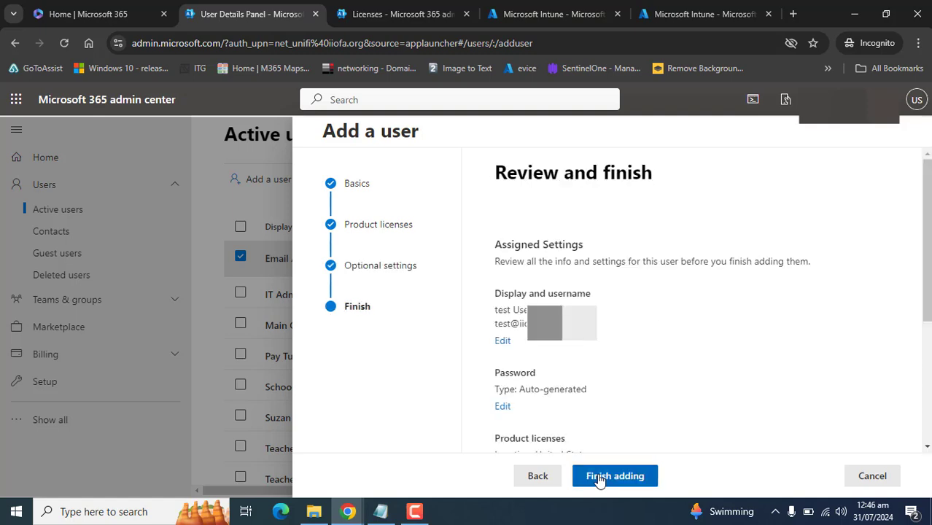
left_click(598, 478)
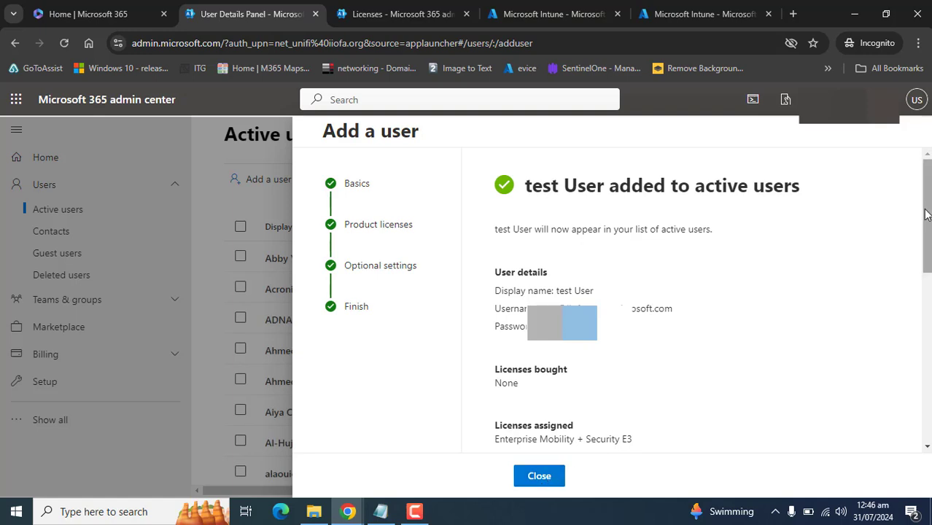
left_click_drag(926, 213, 926, 295)
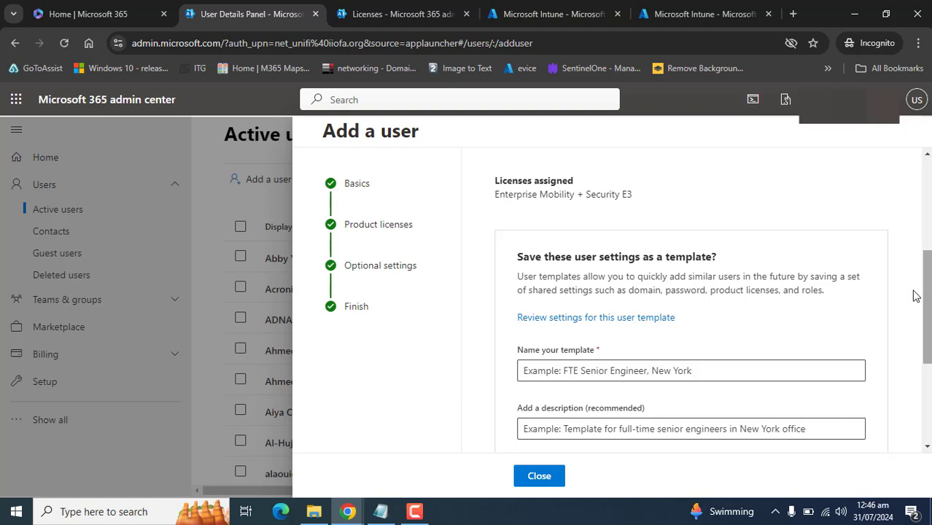
Close the Add a user panel and the duplicate Azure Intune tab
left_click(543, 483)
left_click(552, 7)
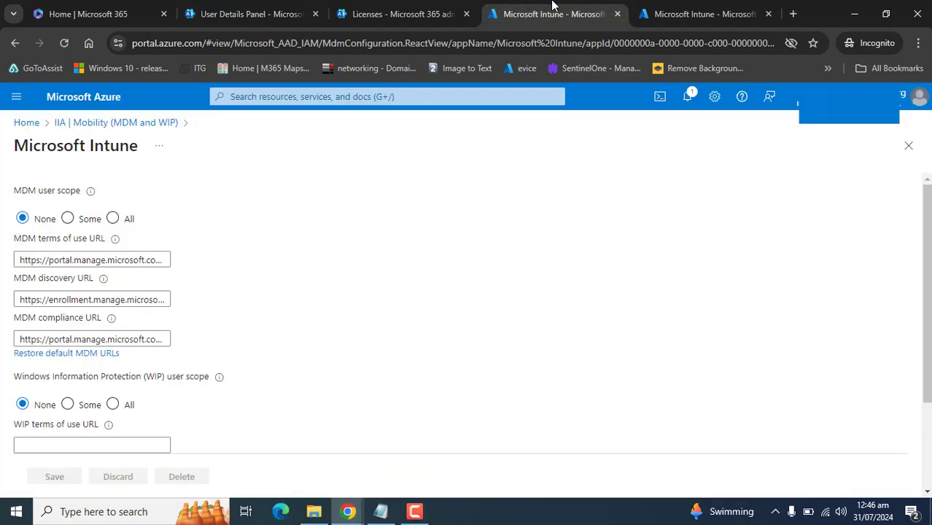
key("ctrl+w")
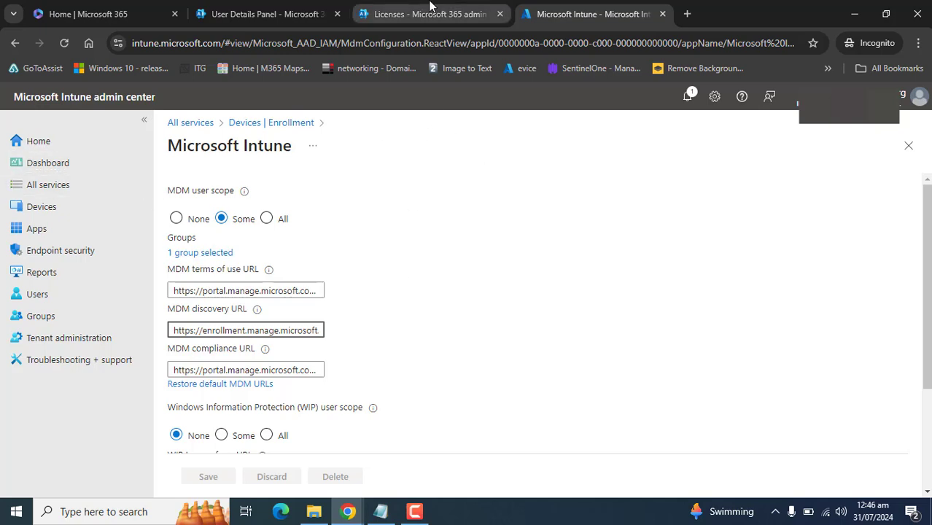
Open the MDM user scope's '1 group selected' picker, then return to the Active users list
left_click(431, 7)
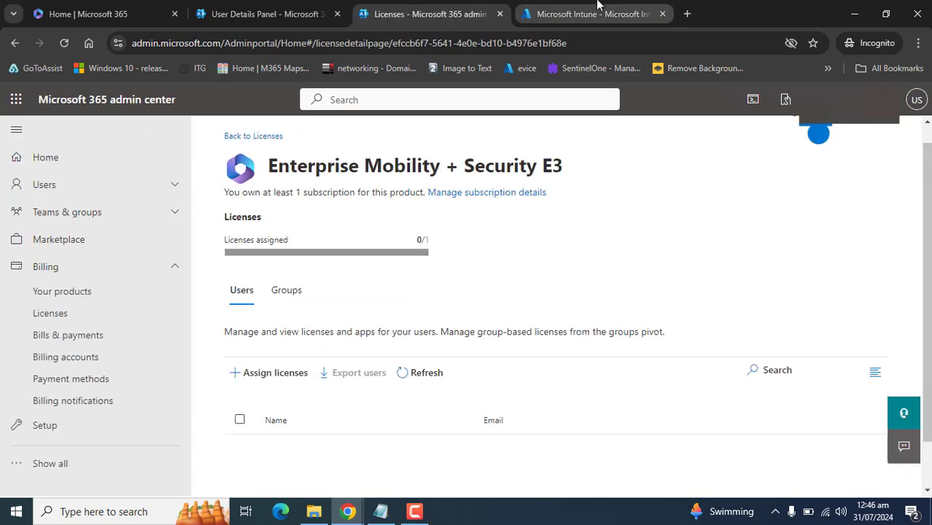
mouse_move(597, 4)
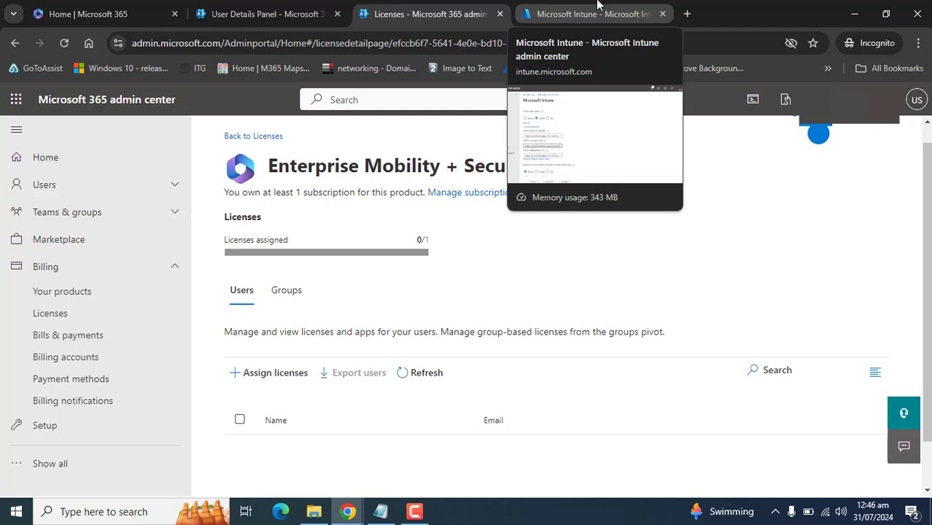
left_click(597, 10)
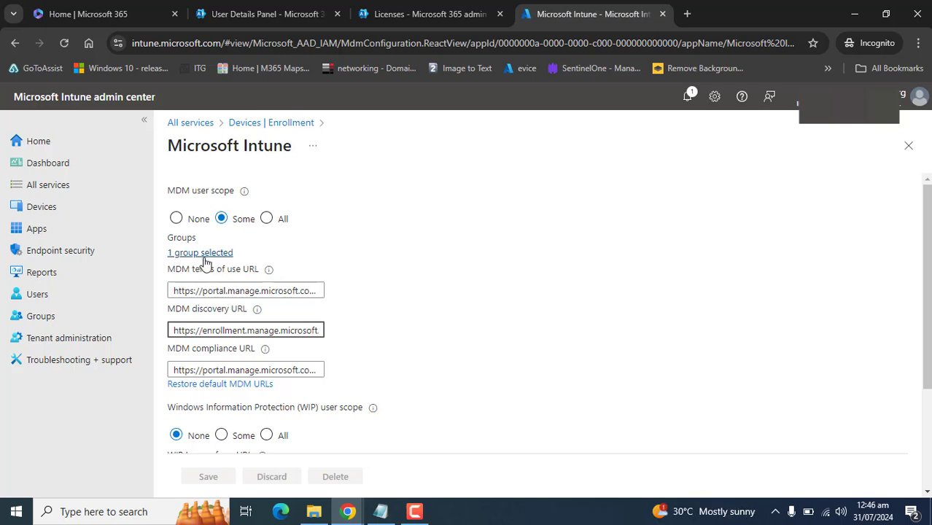
left_click_drag(168, 190, 235, 193)
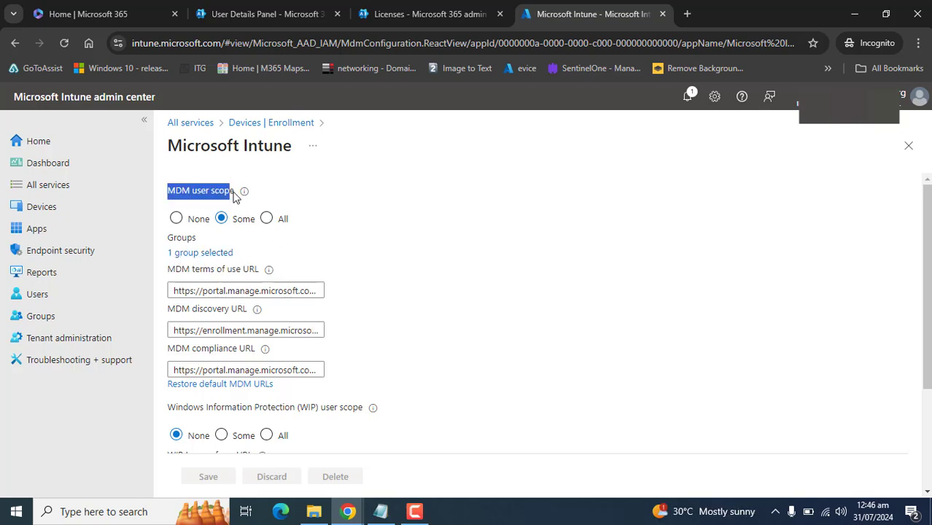
left_click(191, 252)
left_click(438, 13)
left_click(303, 7)
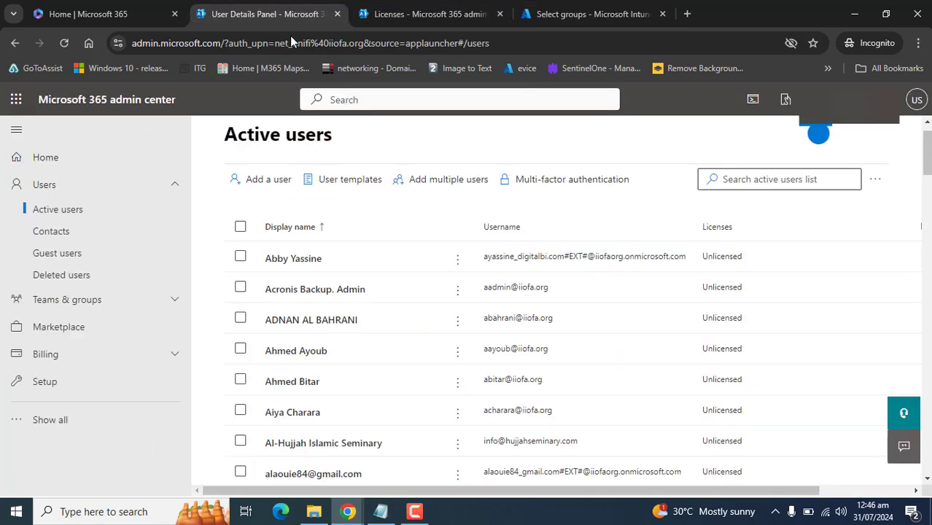
Search Active users for 'test' and open the test user's group memberships
left_click(733, 181)
type("test")
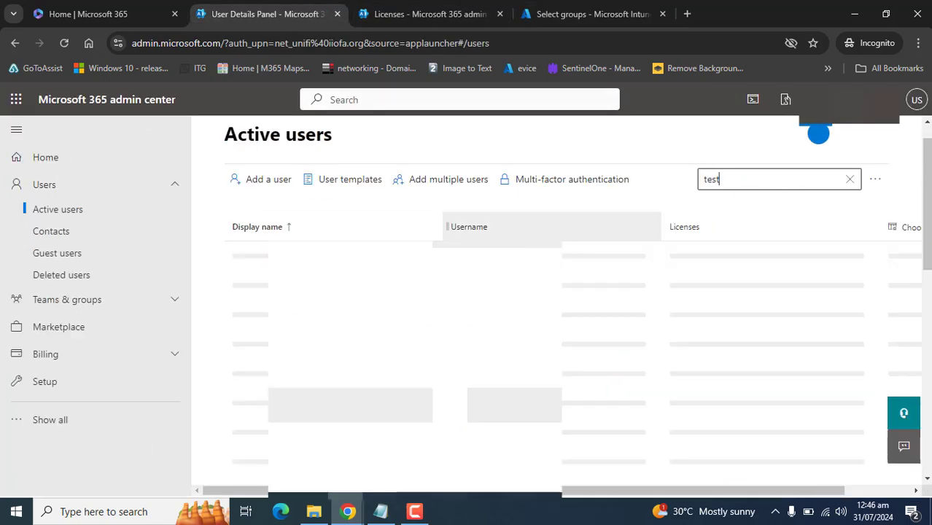
left_click(284, 350)
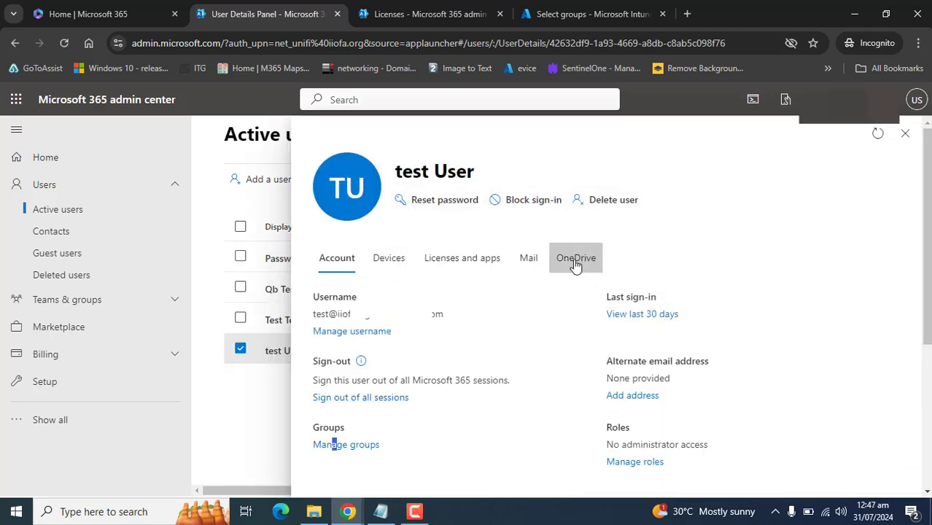
left_click(363, 444)
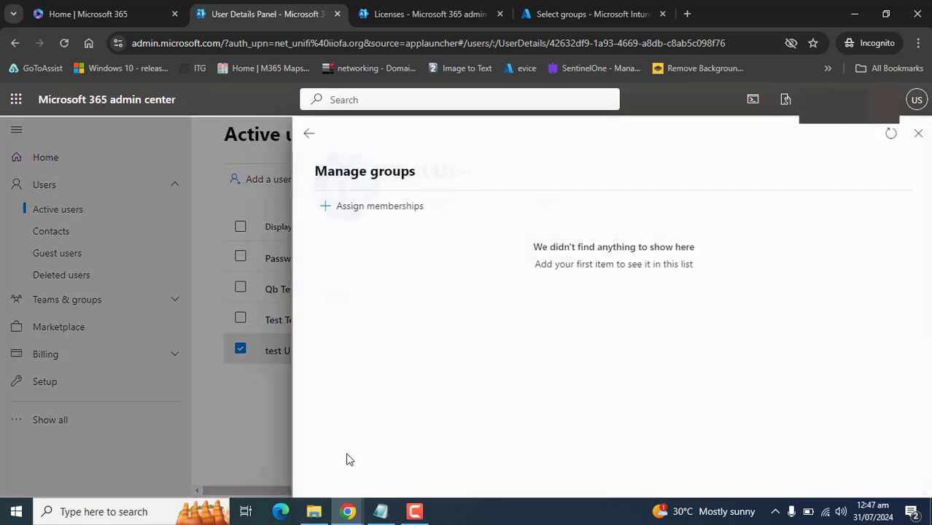
Assign the user membership in the All Company Devices with E3 group
left_click(357, 212)
left_click(586, 193)
type("all")
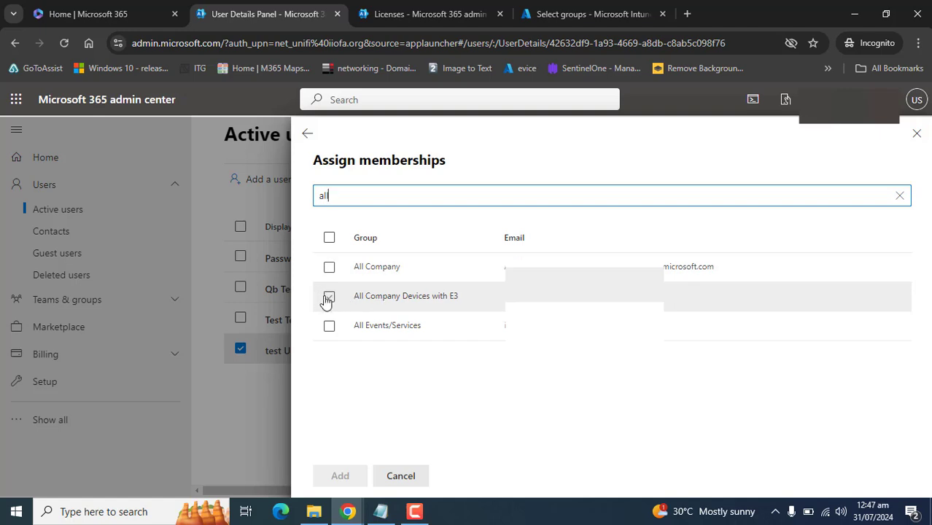
left_click(329, 296)
left_click(337, 477)
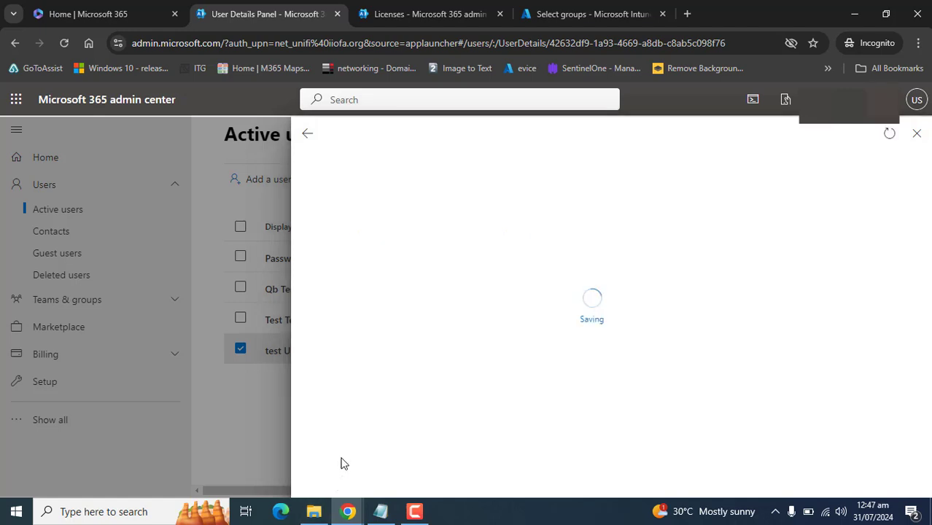
Back in Intune, close the group selection panel
left_click(536, 6)
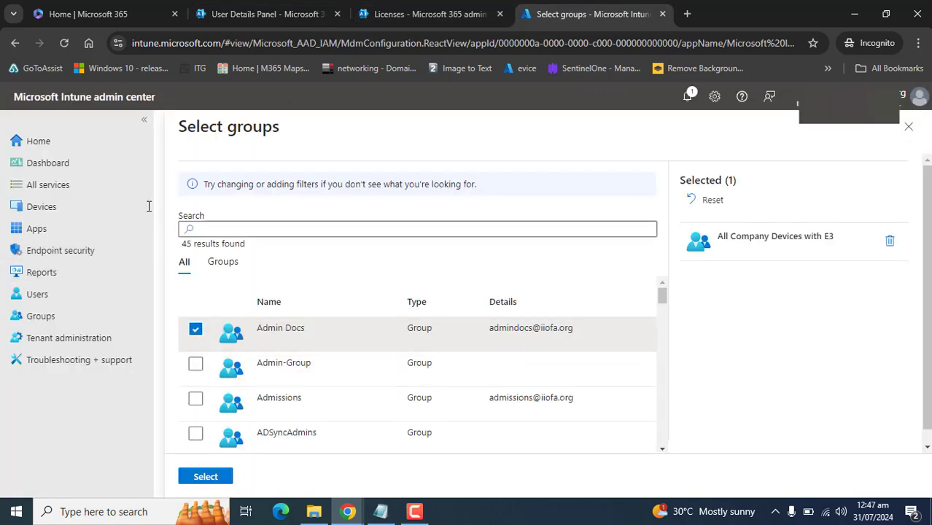
left_click(414, 10)
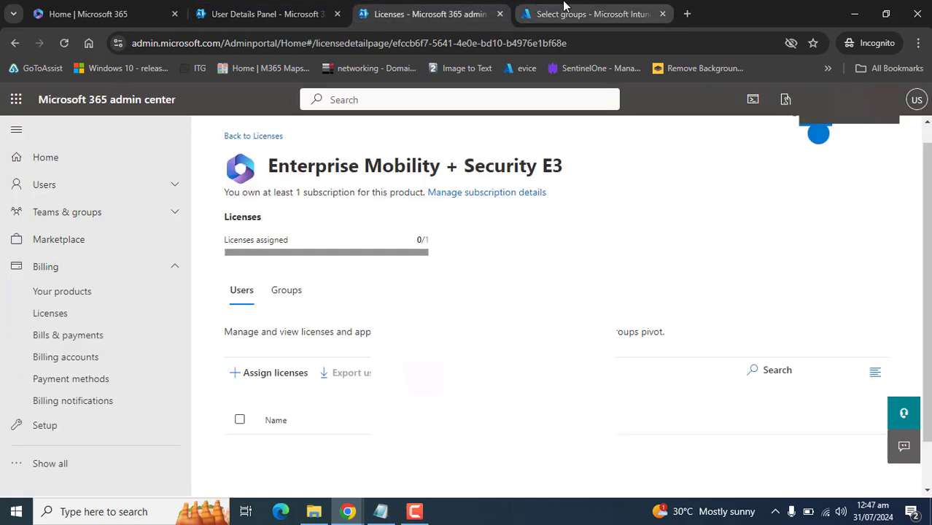
left_click(563, 6)
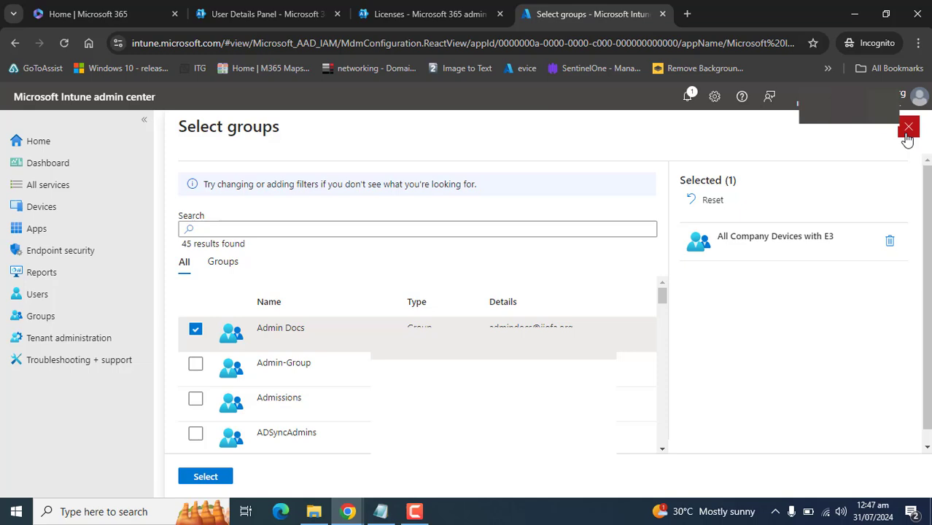
left_click(907, 126)
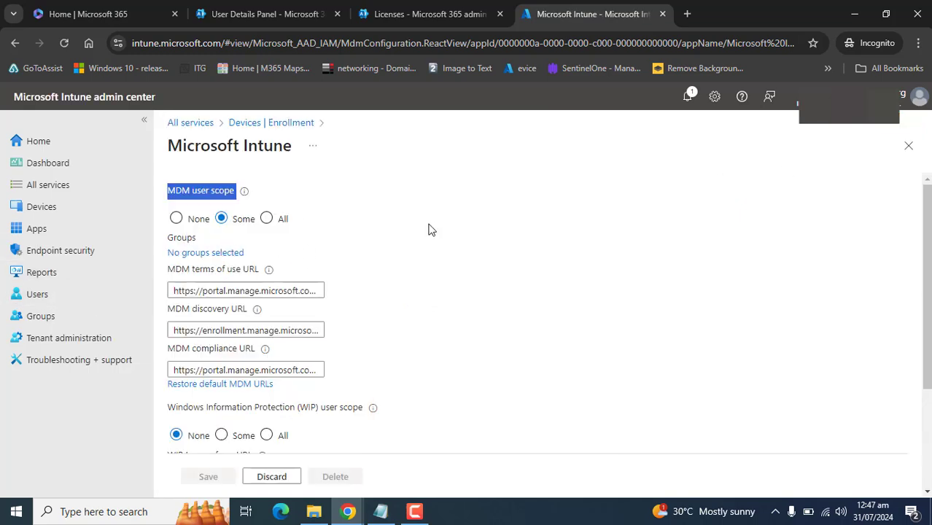
left_click(398, 9)
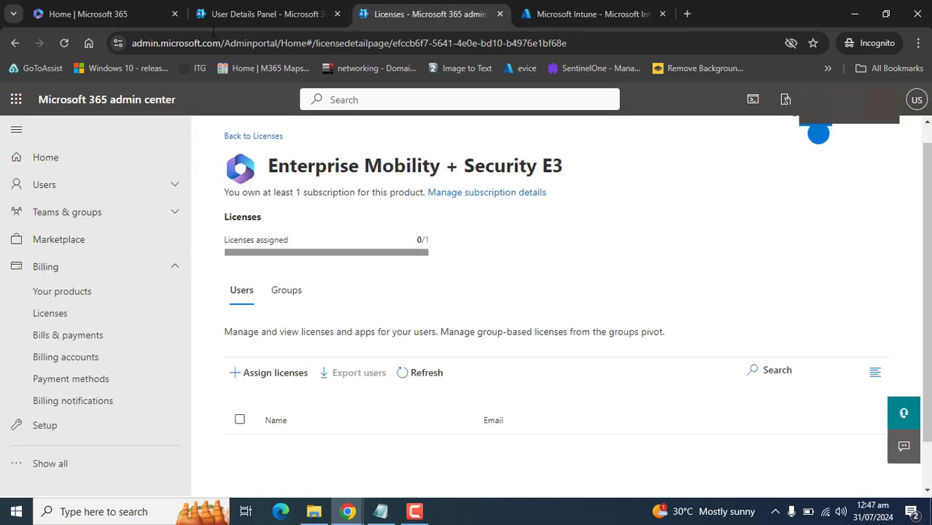
left_click(226, 13)
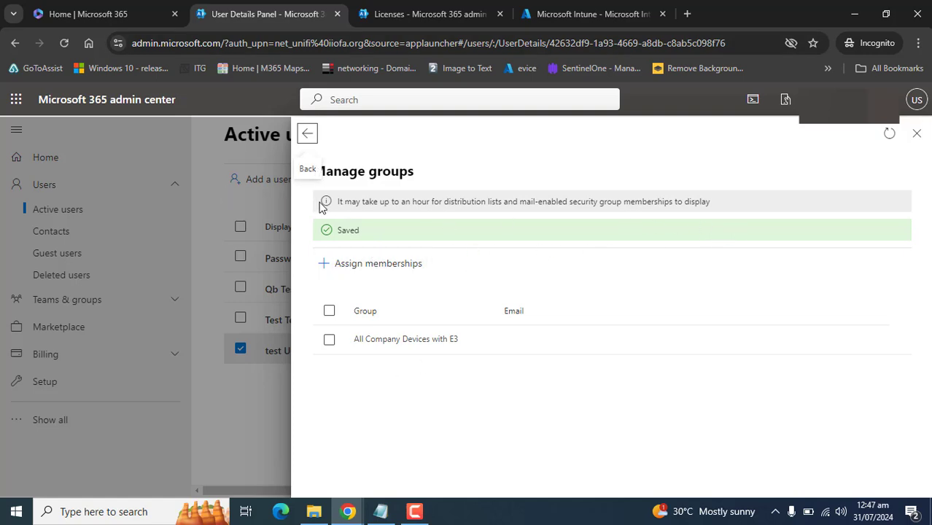
left_click_drag(336, 206, 588, 227)
left_click_drag(662, 219, 714, 206)
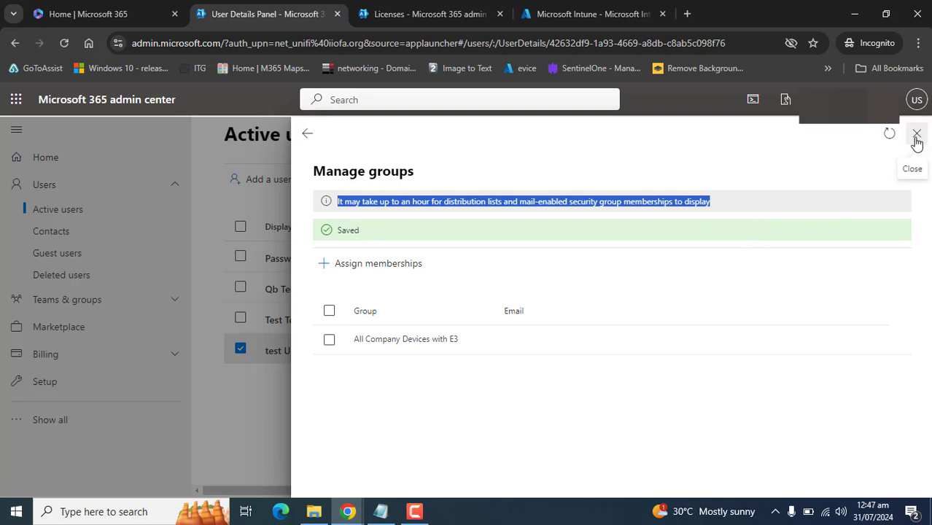
left_click(592, 9)
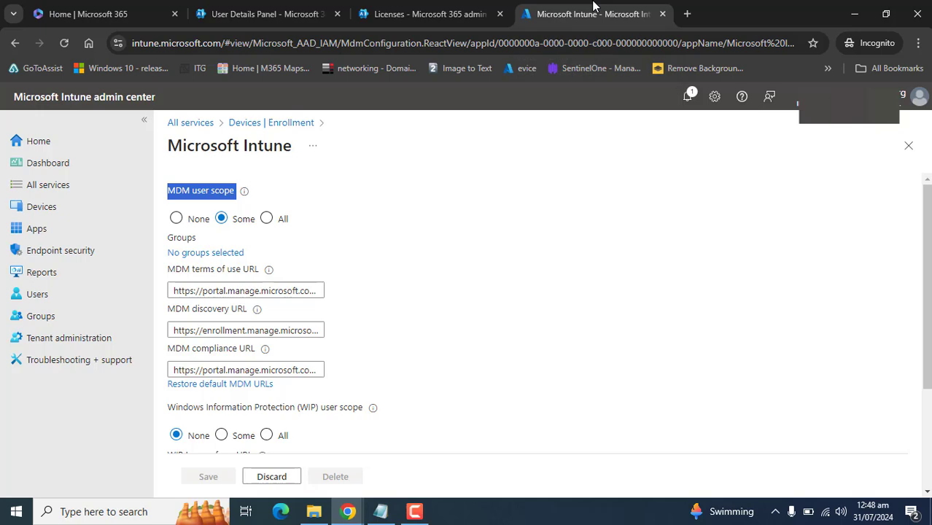
Search the groups list for 'all' and open All Company Devices with E3
left_click(40, 318)
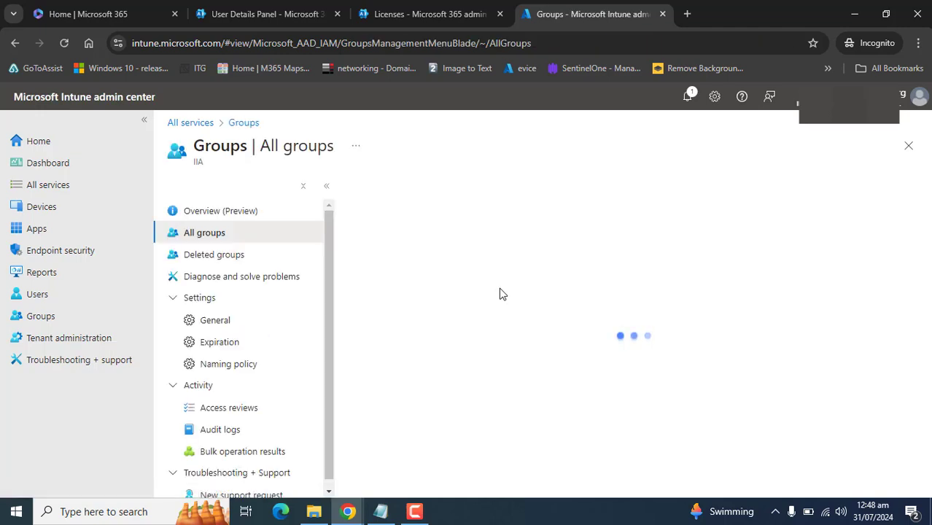
left_click(447, 245)
type("all")
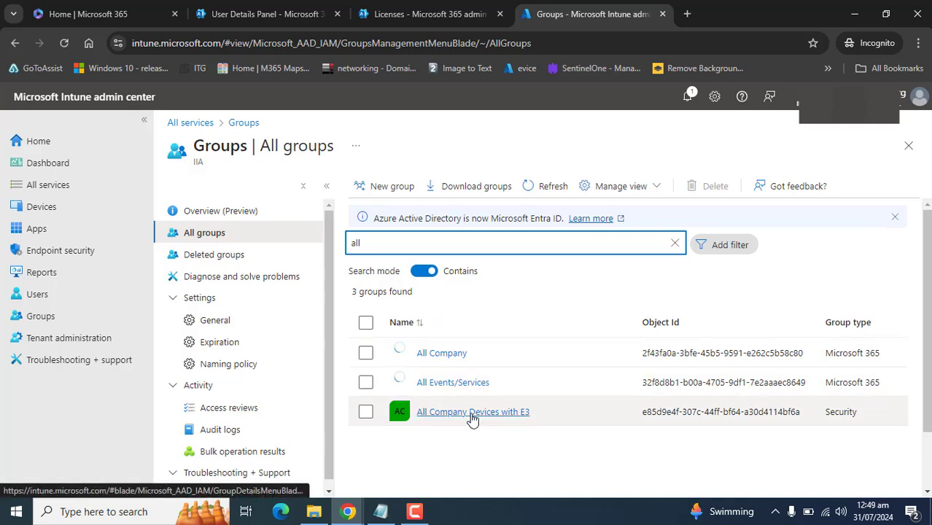
left_click(469, 411)
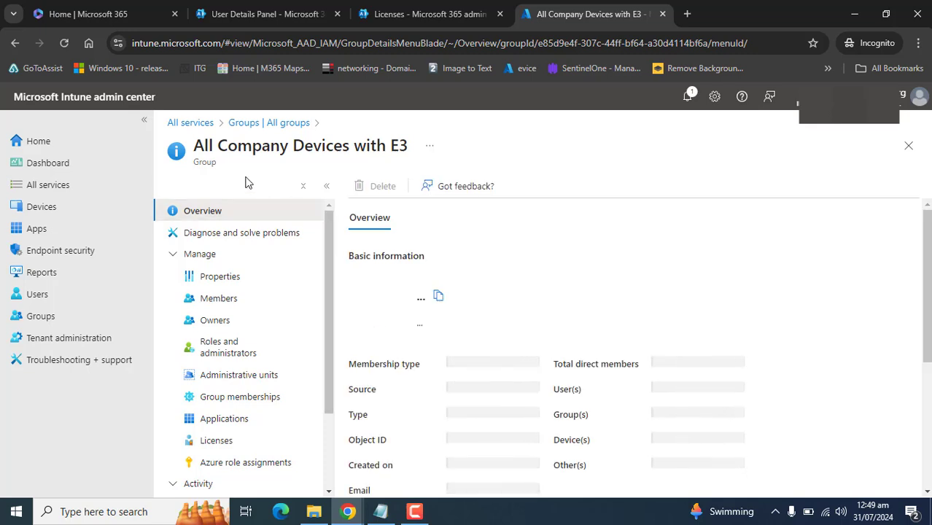
Review the group's members, then open its Licenses page under Manage
left_click_drag(194, 146, 471, 150)
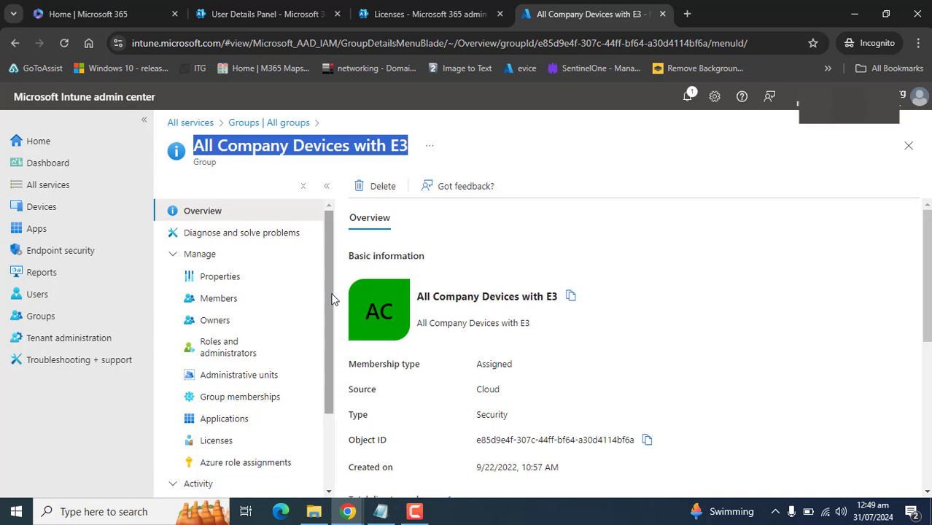
mouse_move(328, 300)
left_mouse_down()
mouse_move(326, 368)
mouse_move(327, 305)
left_mouse_up()
left_click(245, 289)
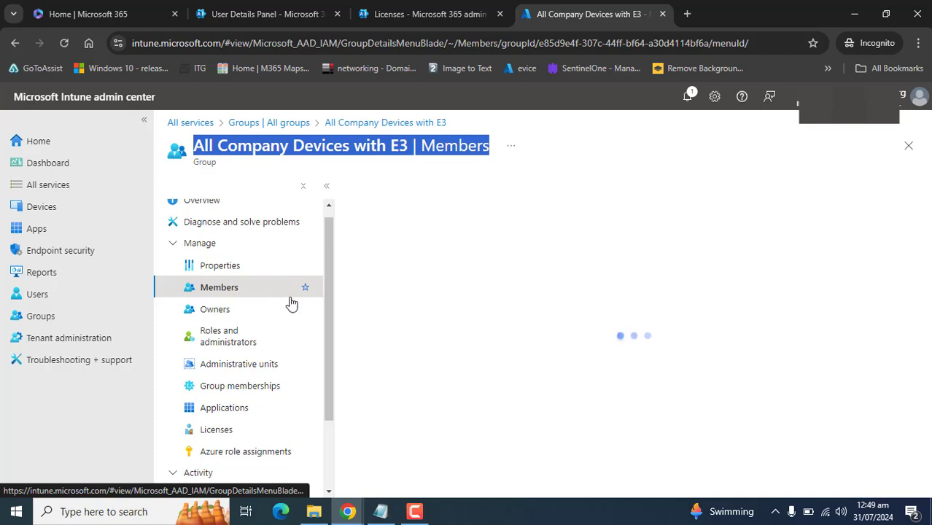
left_click(459, 146)
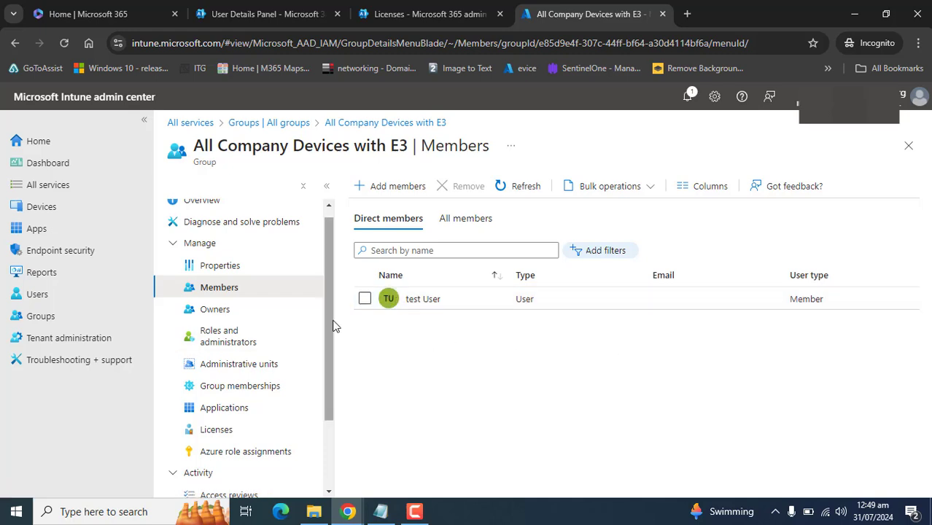
left_click_drag(325, 328, 323, 401)
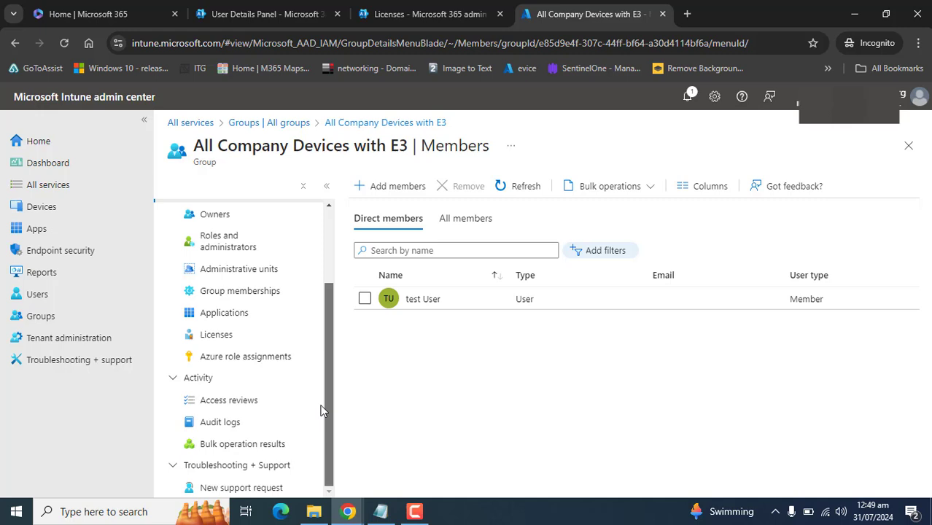
scroll(336, 315, "up", 1)
scroll(336, 315, "up", 2)
left_click_drag(325, 306, 325, 393)
left_click(226, 343)
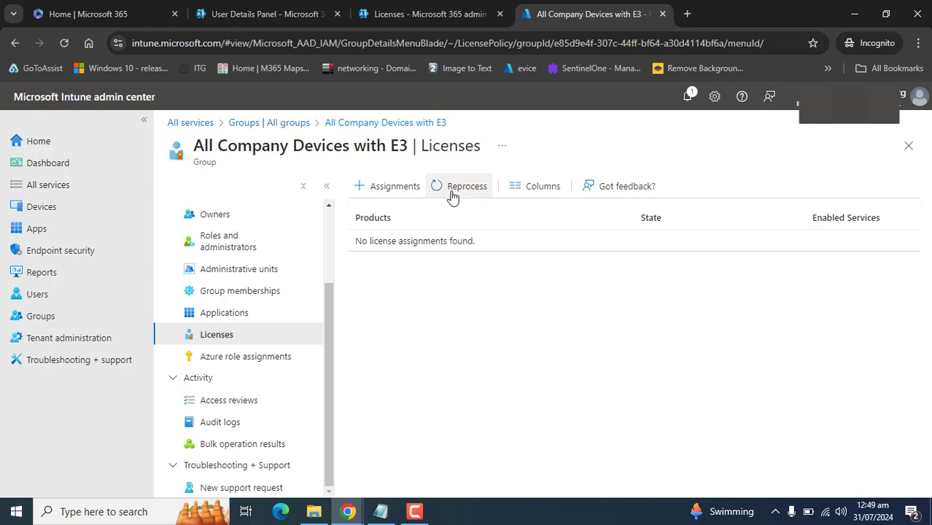
Reprocess the group's licenses, confirm with OK, and reload the empty license list
left_click(452, 191)
left_click(377, 286)
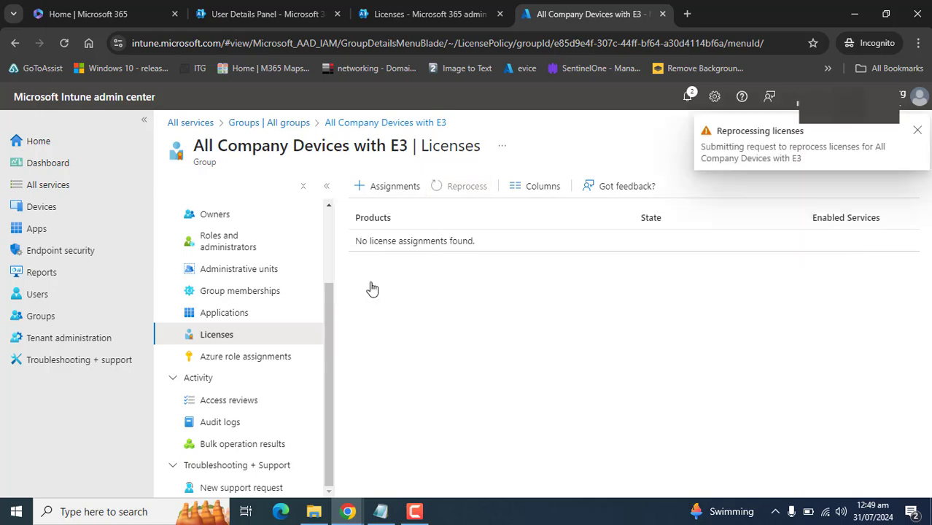
left_click(65, 44)
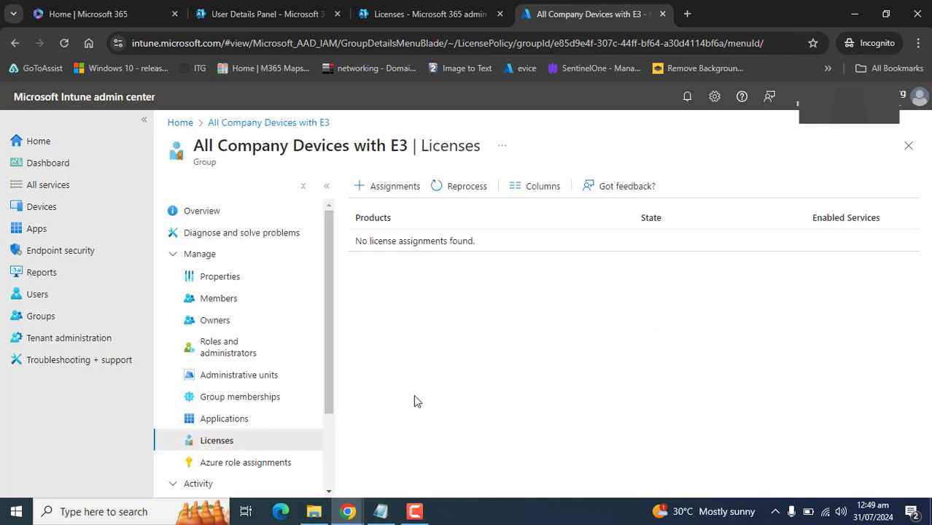
left_click(69, 35)
Open test User's Licenses and the Enterprise Mobility + Security E3 license details
left_click(414, 513)
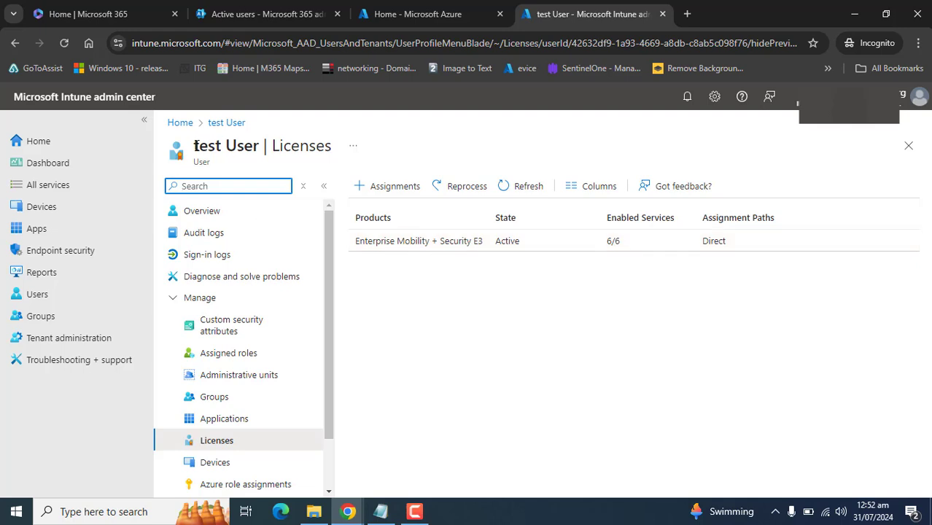
left_click_drag(195, 146, 255, 147)
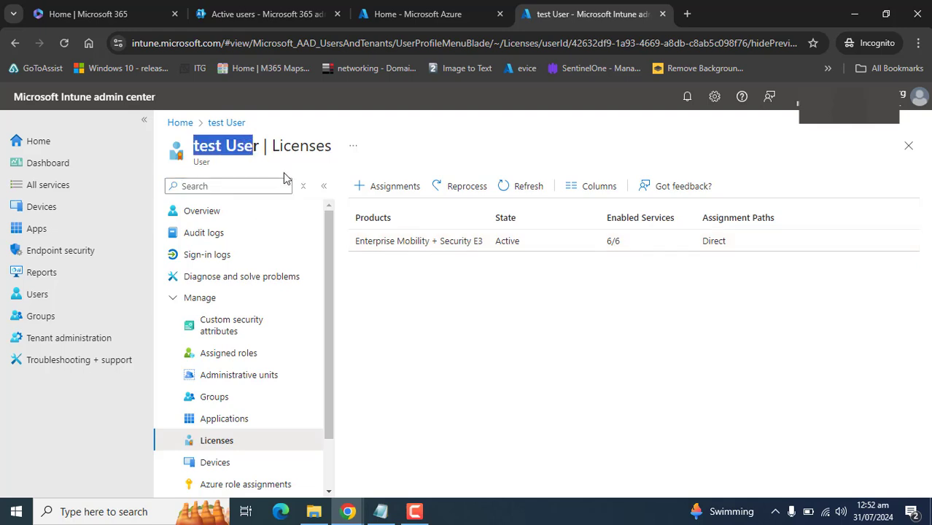
left_click(434, 345)
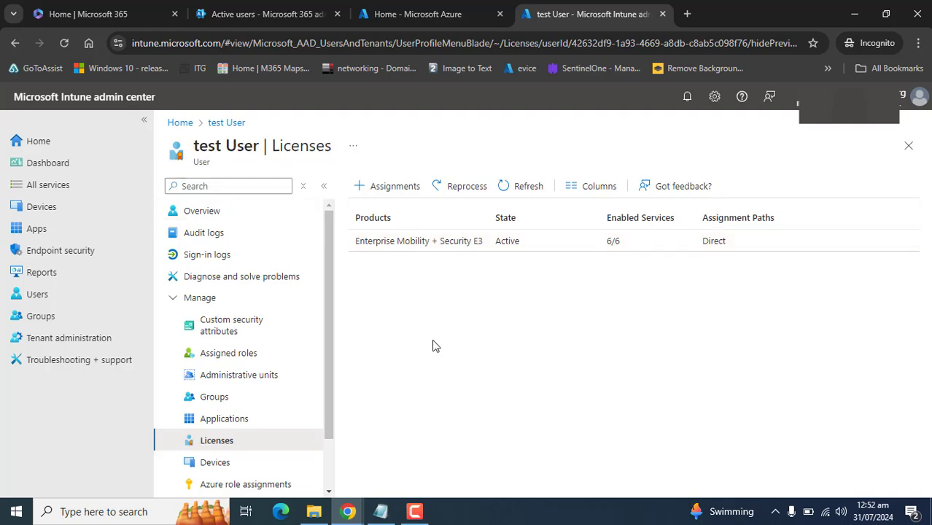
left_click(443, 245)
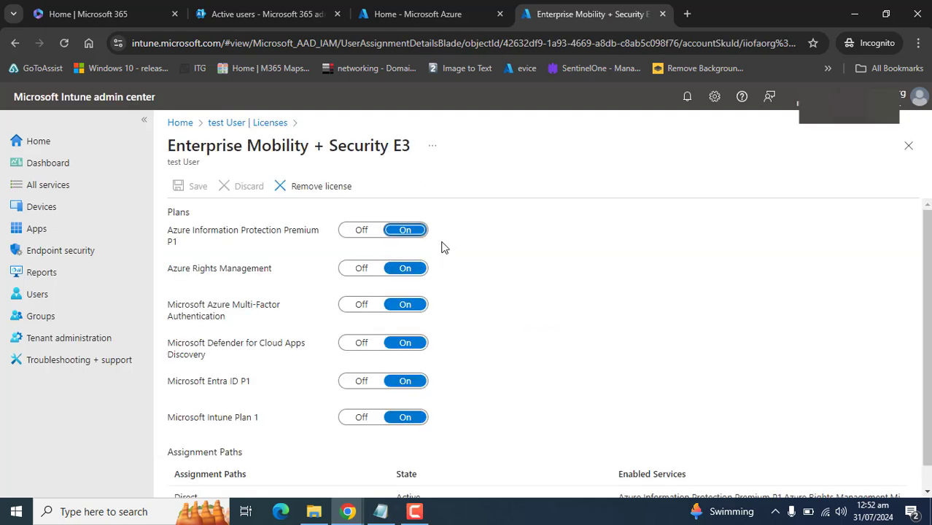
Confirm Microsoft Intune Plan 1 is on, then go back to the Intune Home page
left_click_drag(929, 255, 927, 298)
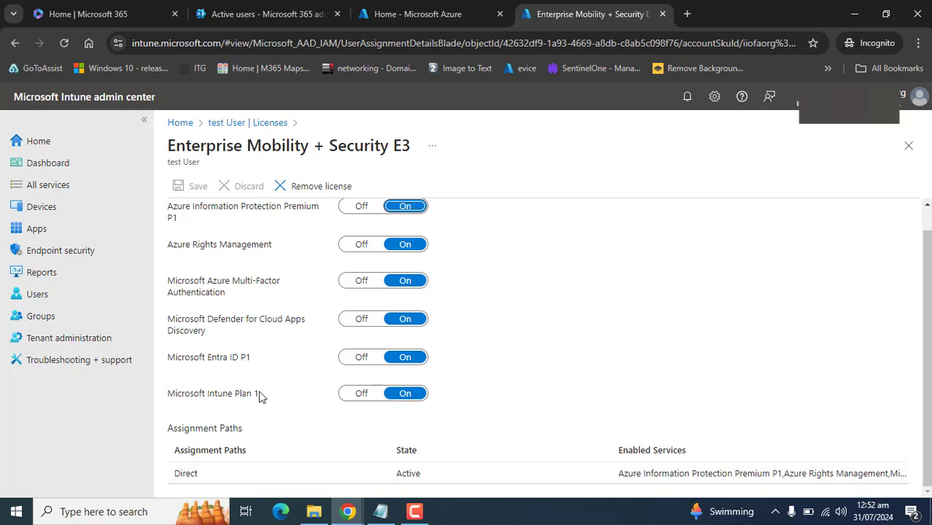
left_click_drag(261, 393, 167, 397)
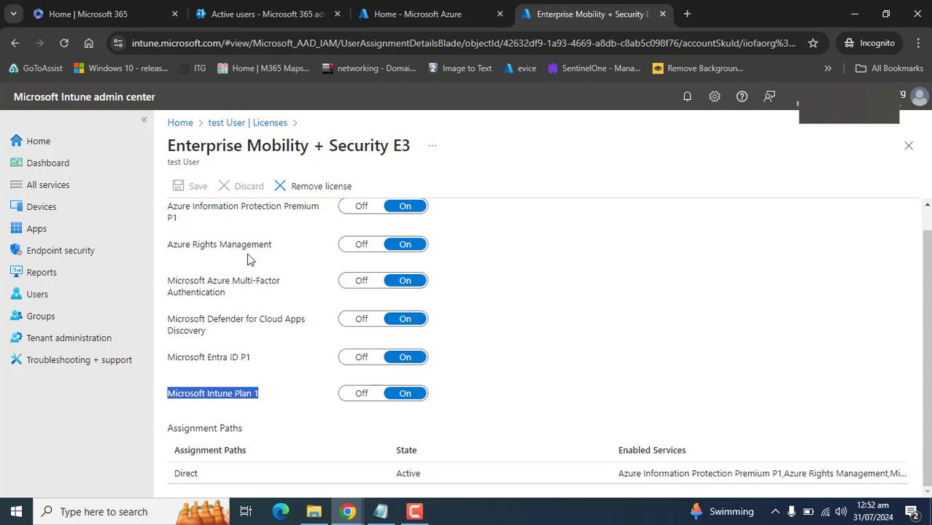
scroll(247, 259, "up", 1)
left_click(607, 375)
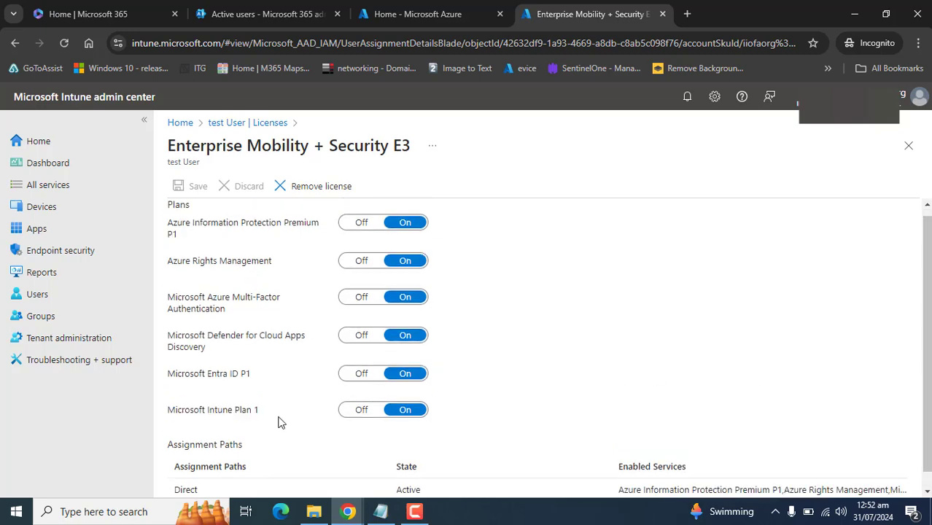
left_click_drag(259, 412, 162, 416)
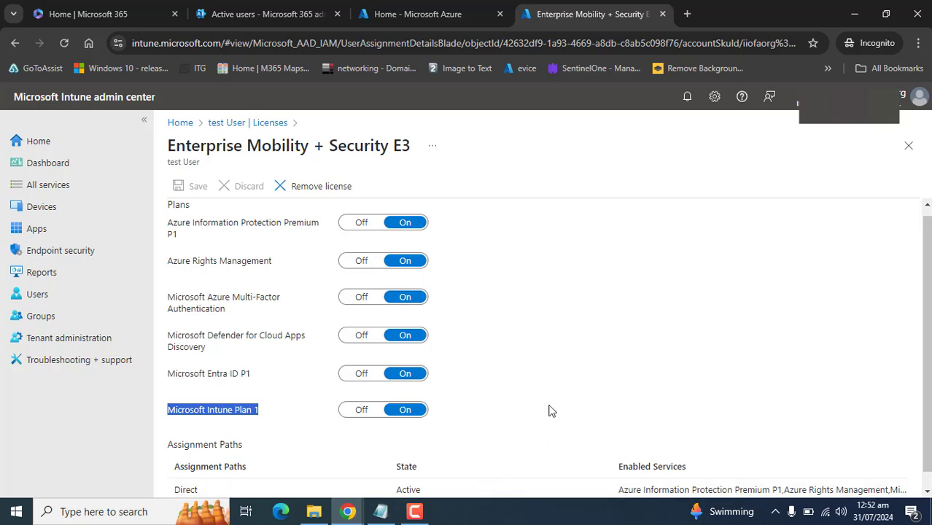
scroll(550, 410, "up", 1)
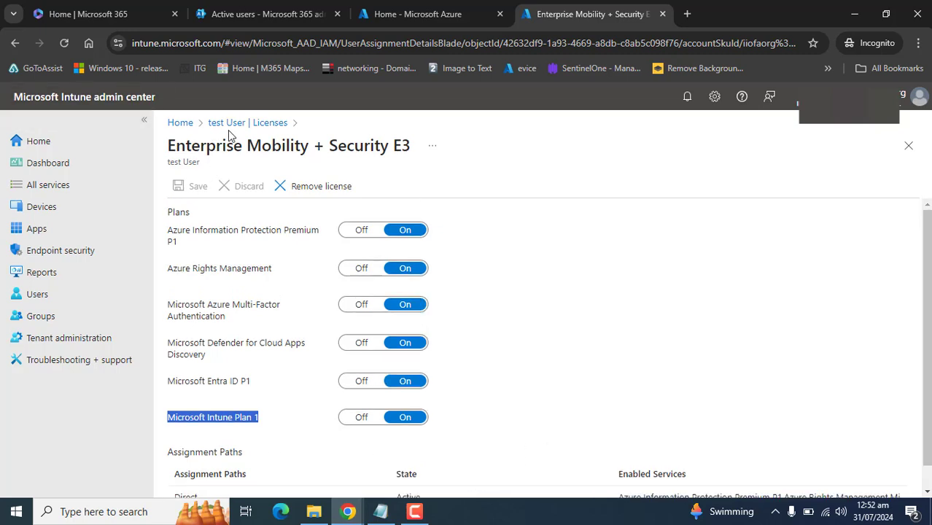
left_click(188, 124)
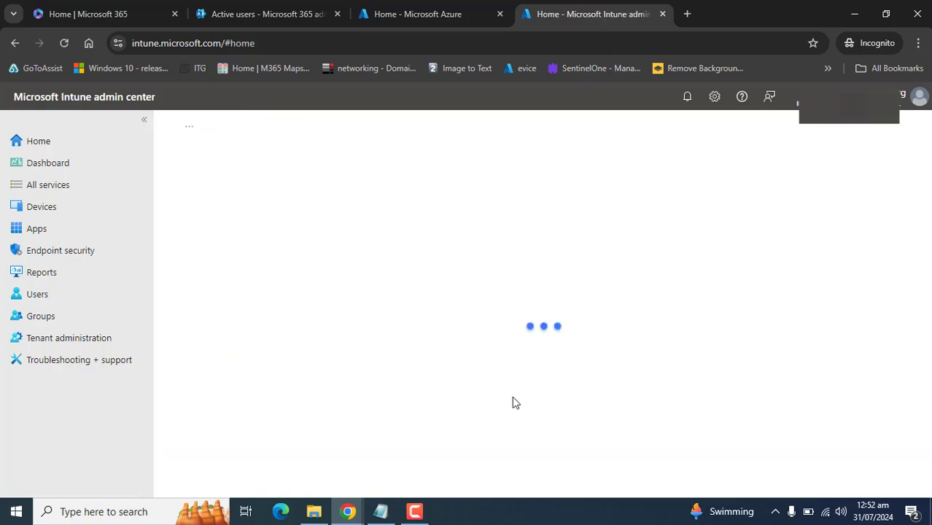
In the Azure portal, go to Microsoft Entra ID > Mobility (MDM and WIP) > Microsoft Intune
left_click(417, 14)
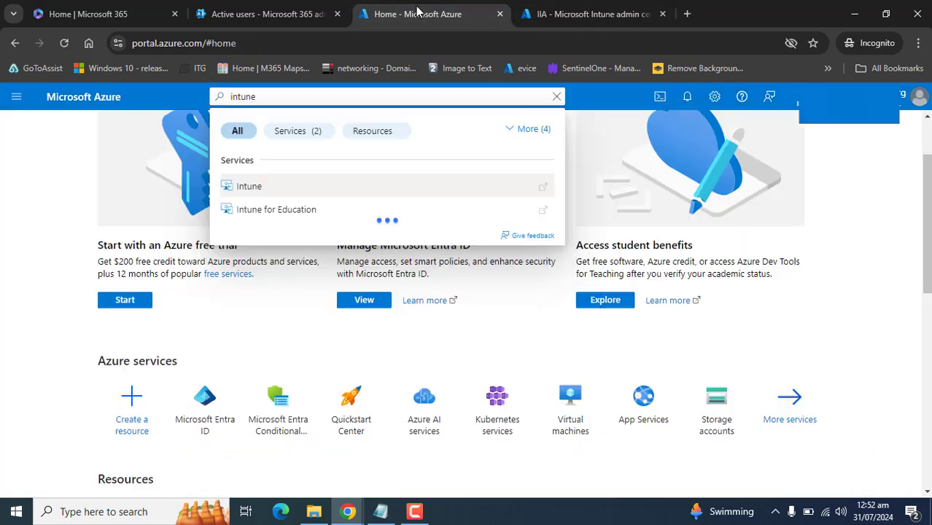
left_click(24, 276)
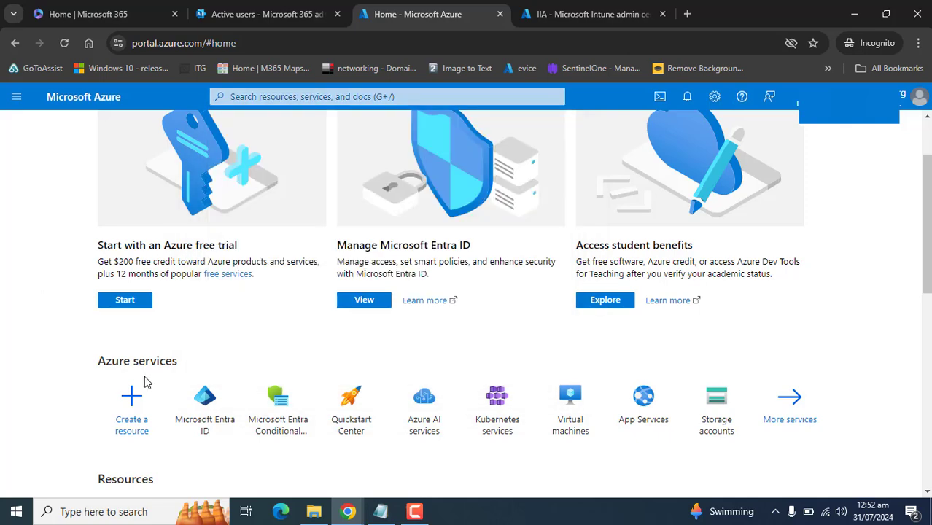
left_click(208, 412)
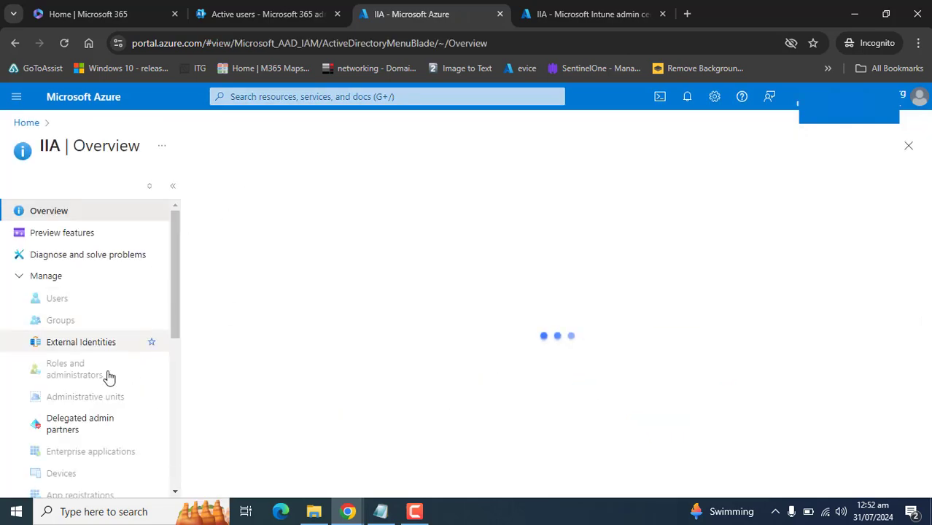
scroll(151, 411, "down", 5)
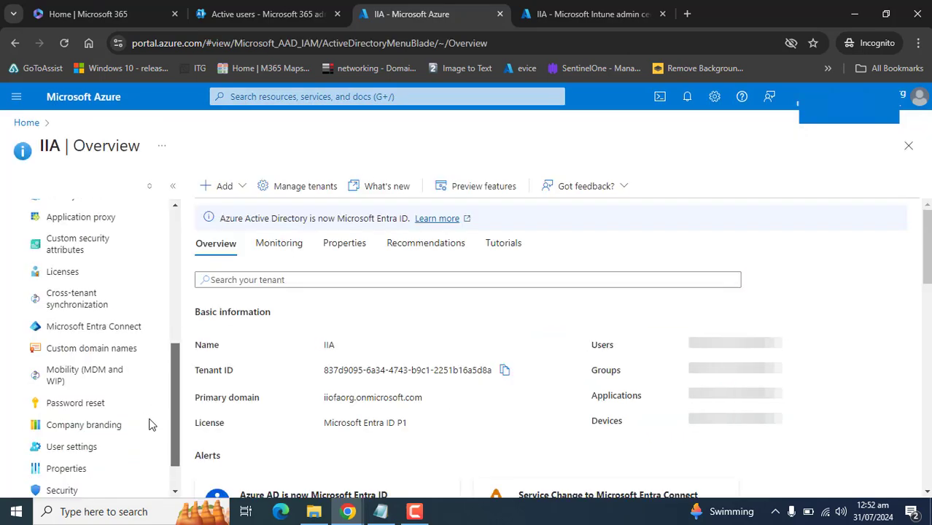
left_click(107, 373)
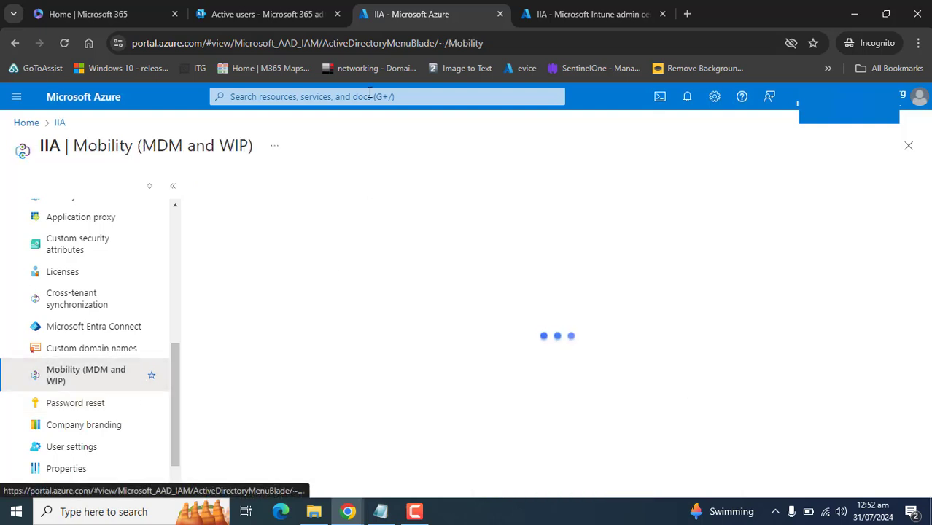
left_click(279, 268)
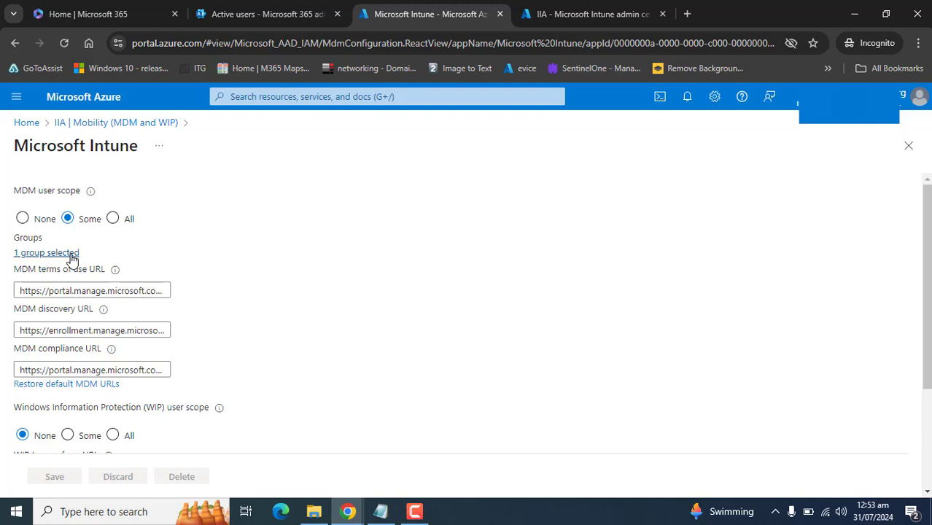
Open and close the MDM user scope group picker, then search Windows for 'account'
left_click(69, 254)
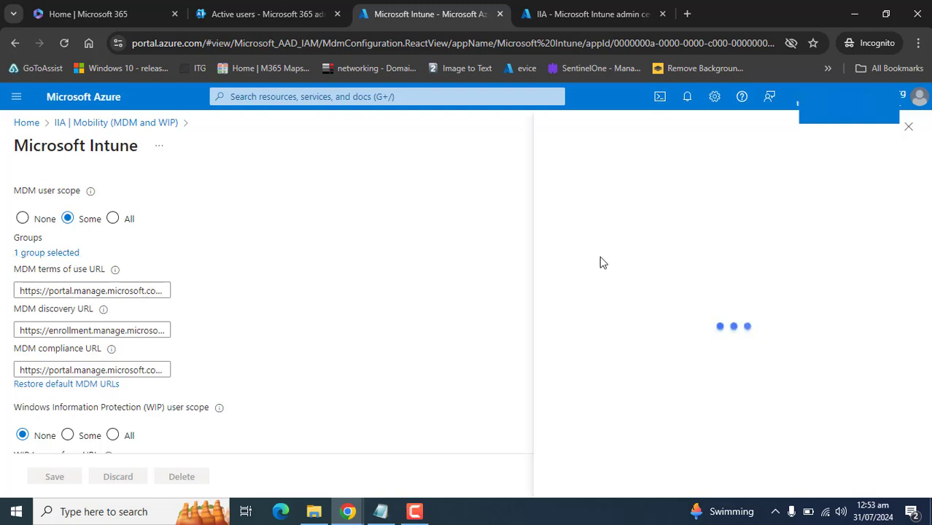
left_click(909, 126)
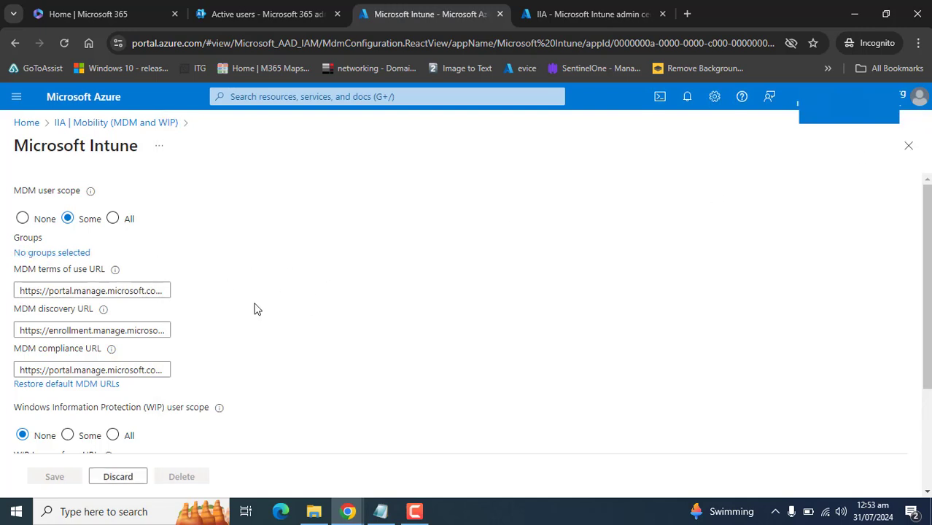
left_click(136, 513)
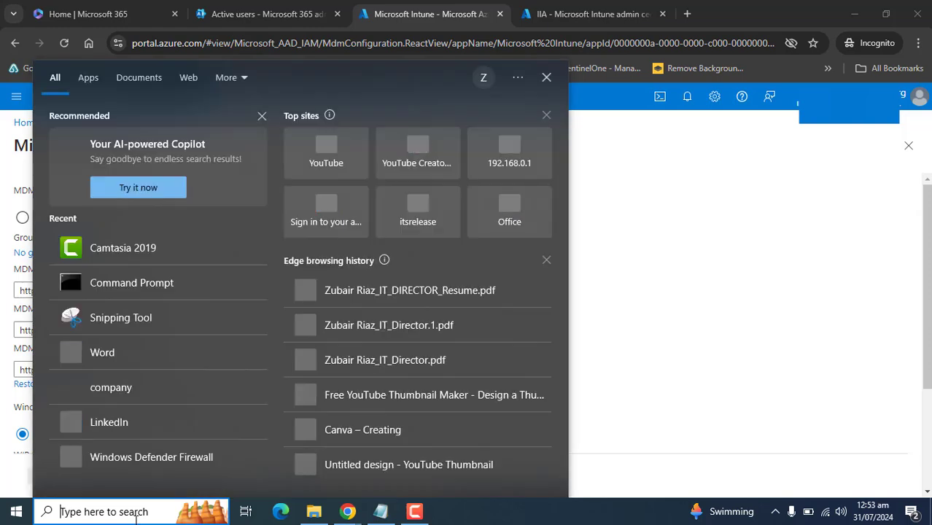
type("account")
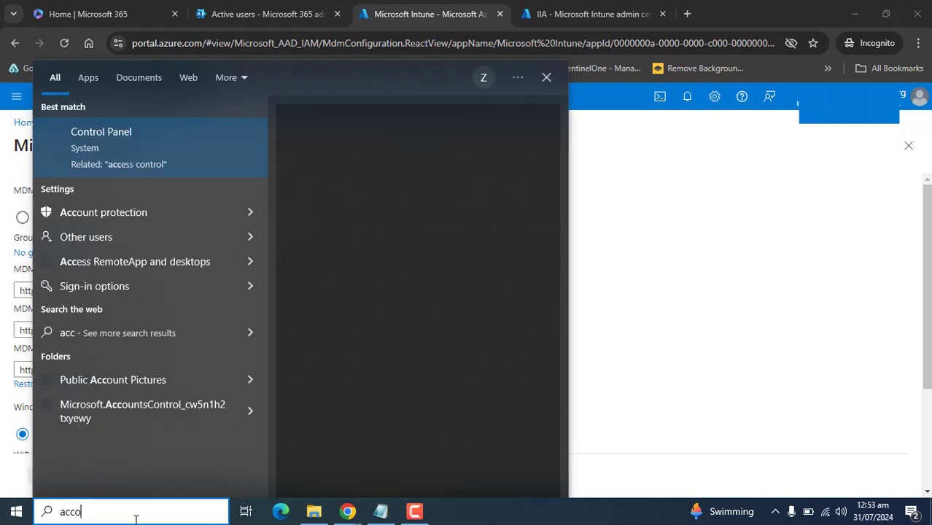
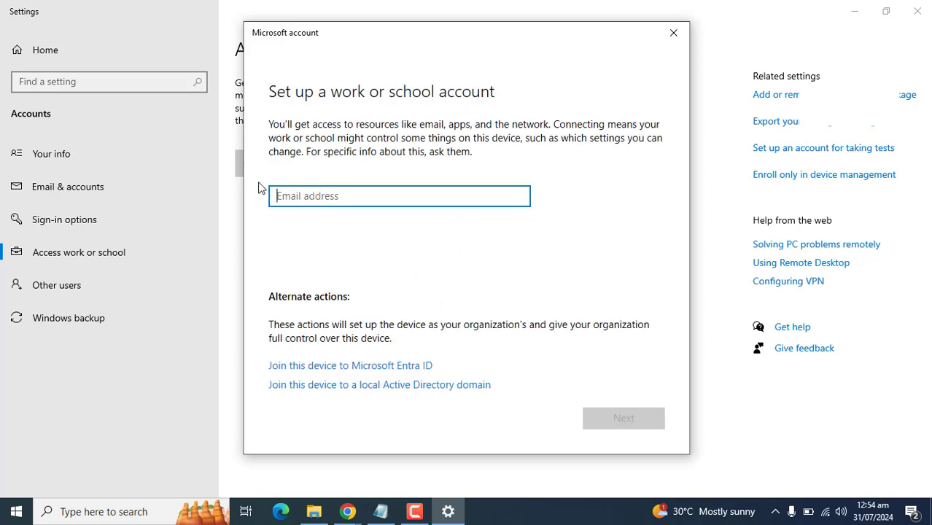
Choose 'Join this device to Microsoft Entra ID' to bring up the Microsoft sign-in page
left_click(387, 242)
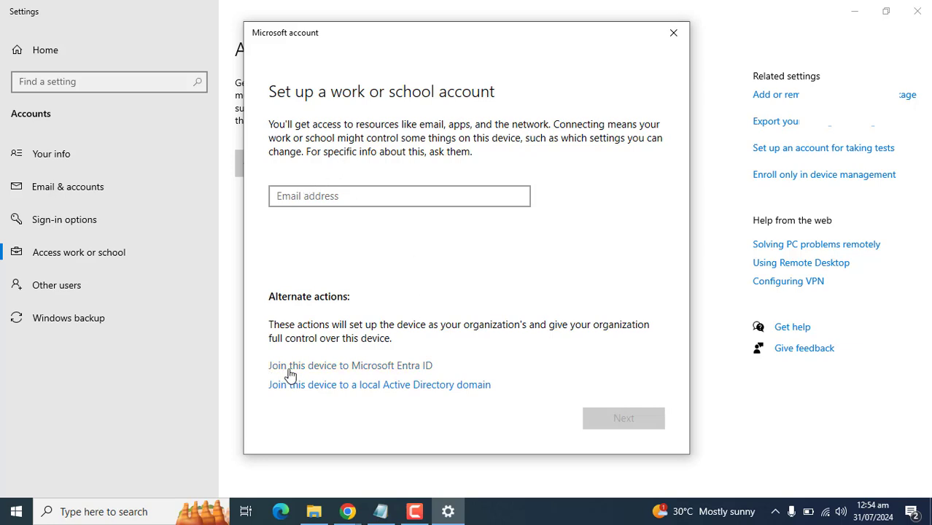
left_click(413, 373)
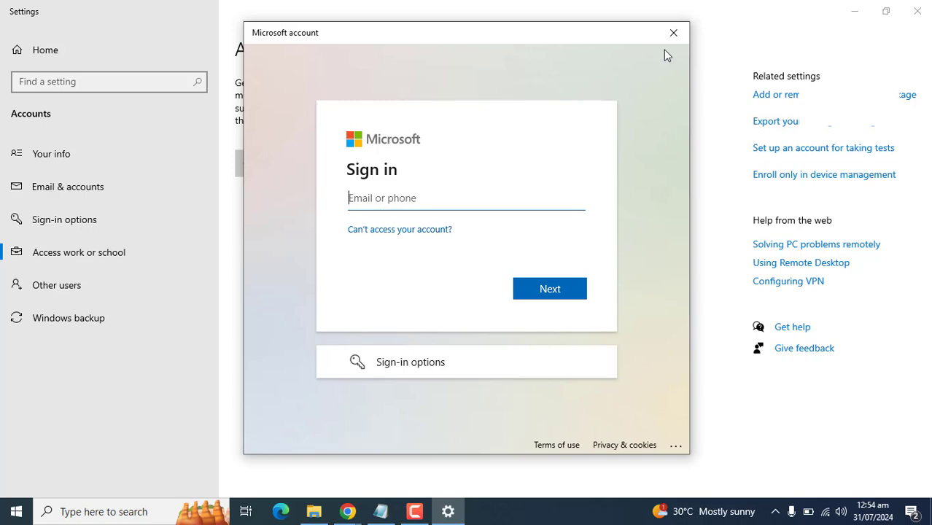
Check the Administrator account's options from the Start menu, then dismiss them
left_click(16, 511)
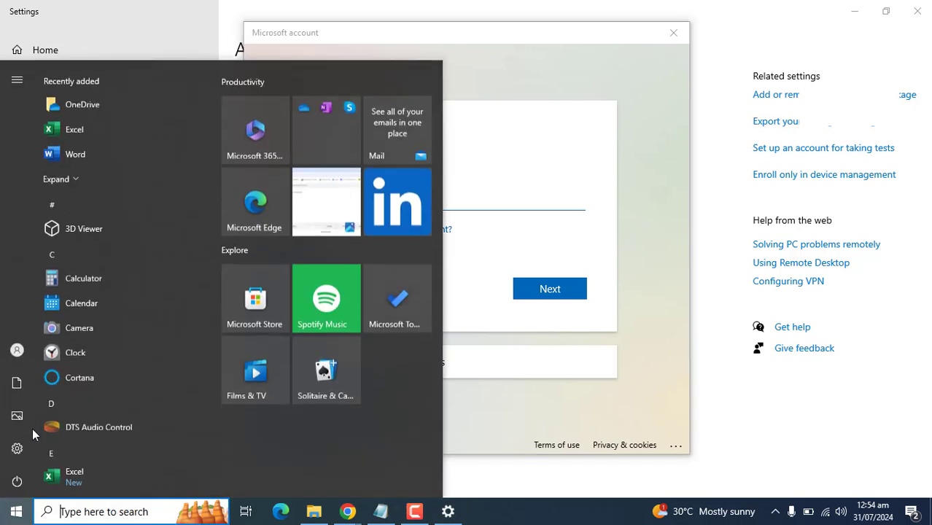
left_click(22, 353)
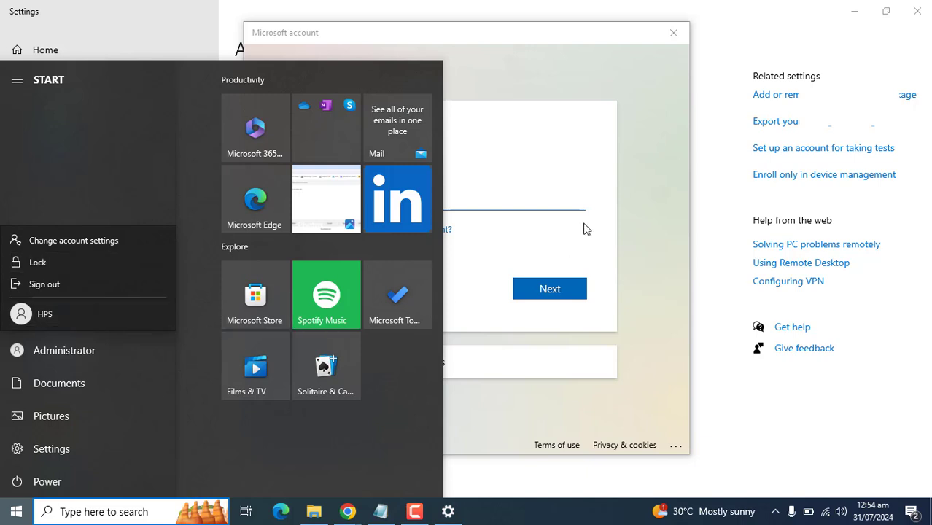
left_click(350, 196)
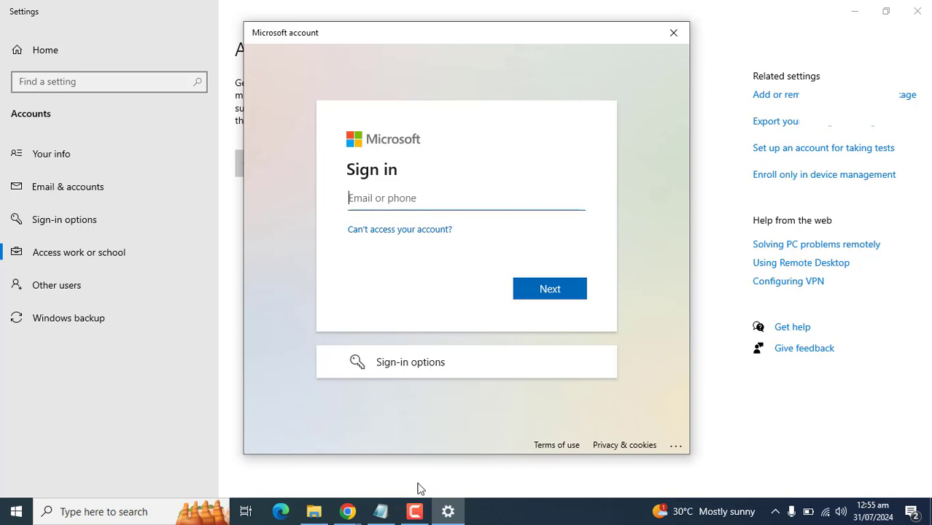
Bring up the Intune admin center in Chrome and open Devices > Enrollment > Automatic Enrollment
mouse_move(347, 512)
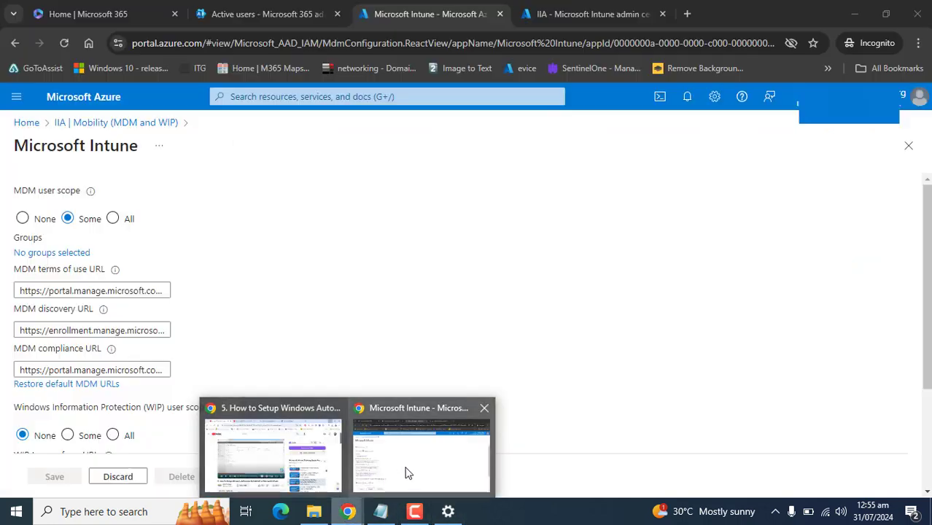
left_click(406, 470)
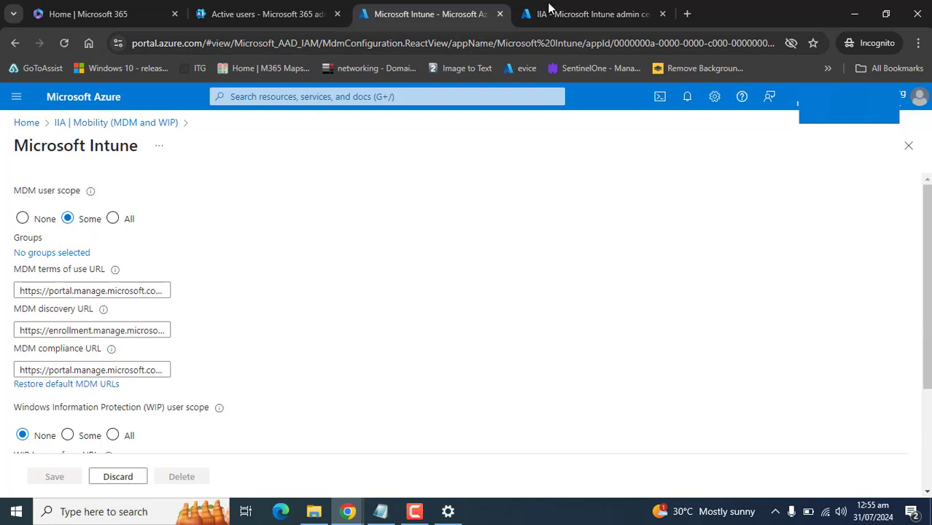
key("ctrl+Tab")
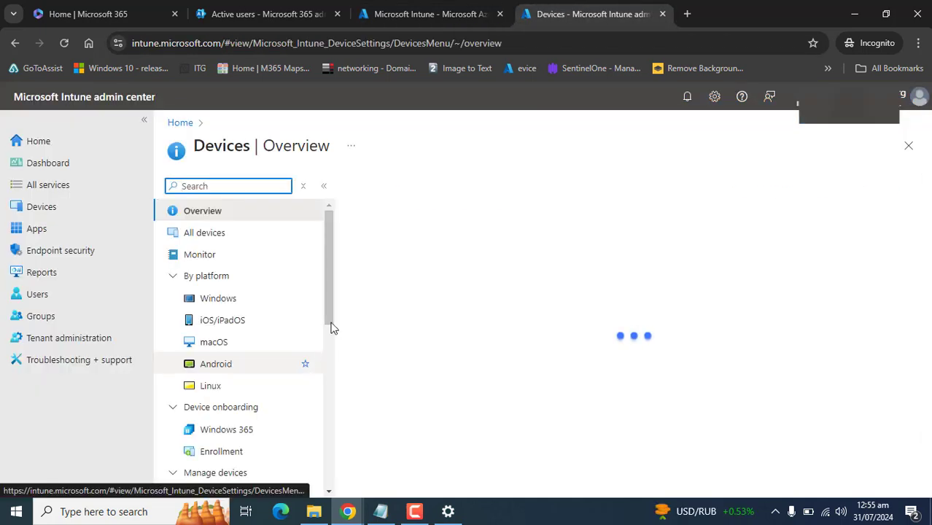
left_click_drag(329, 319, 298, 479)
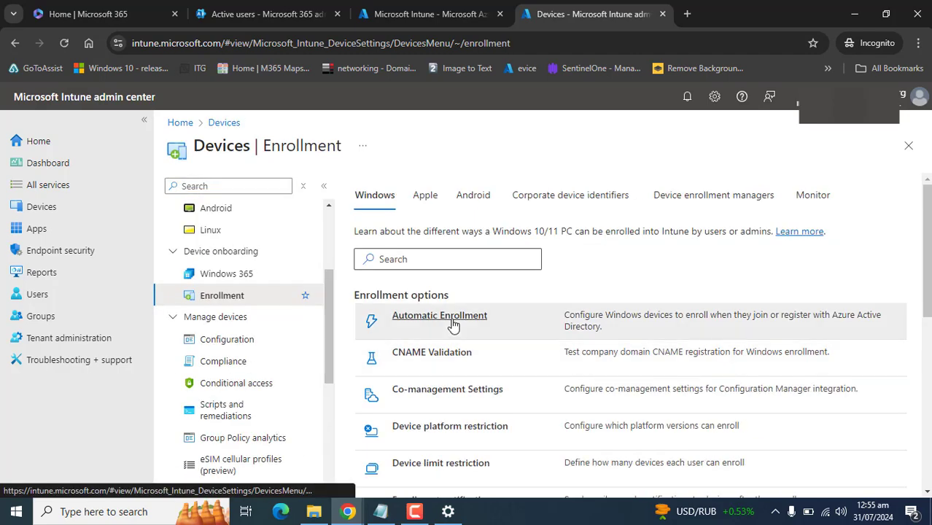
left_click(458, 323)
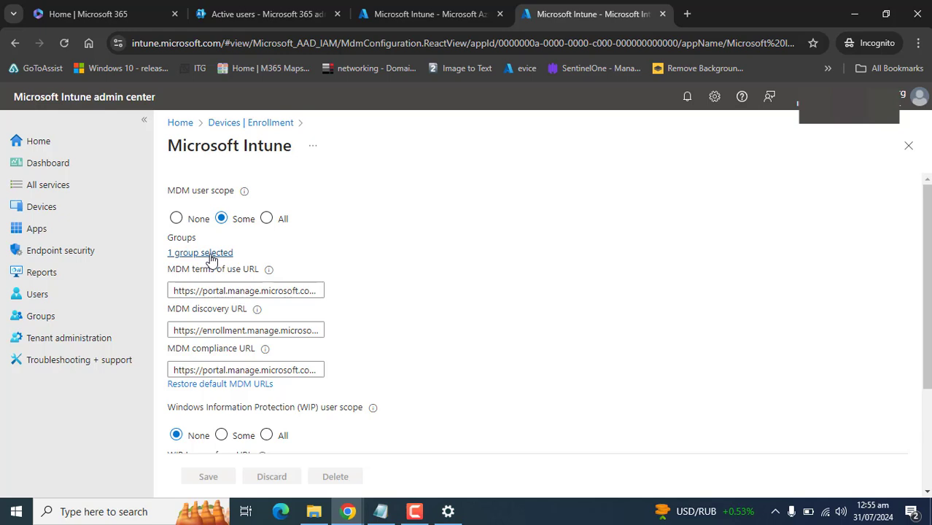
Confirm 'All Company Devices with E3' is the group selected for the MDM user scope
left_click(208, 253)
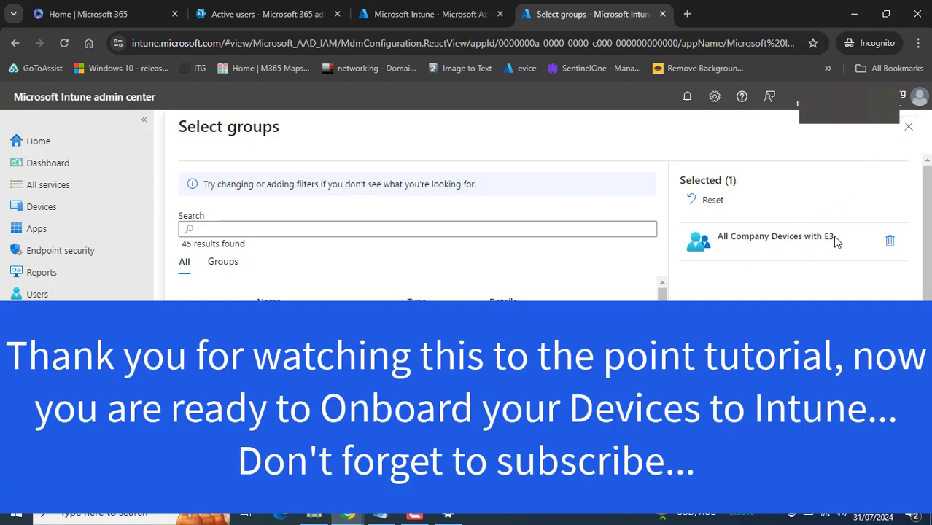
left_click_drag(837, 242, 699, 242)
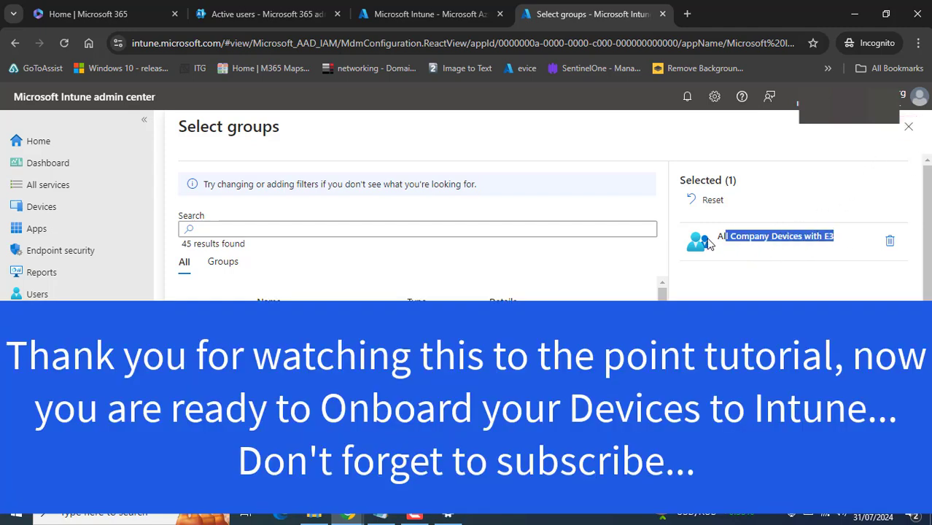
left_click(908, 126)
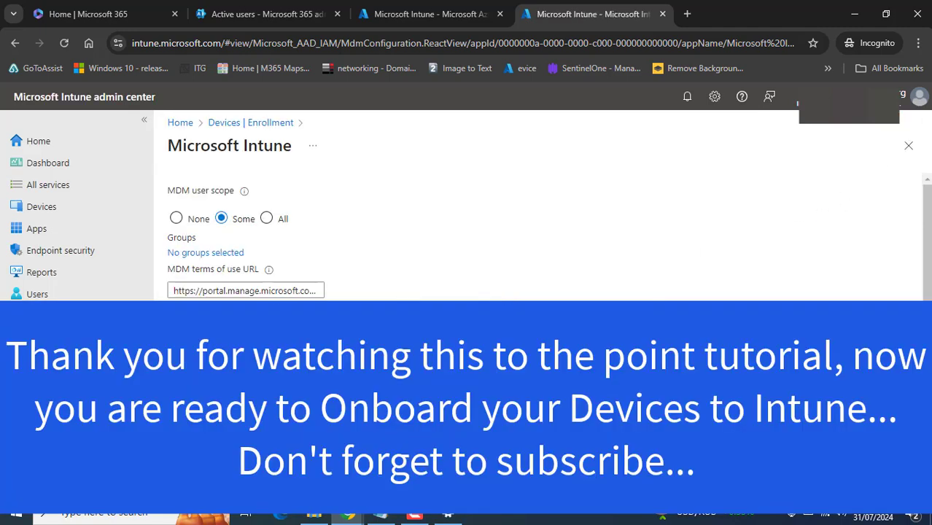
Minimize the Intune browser window to return to the Windows sign-in dialog
scroll(539, 241, "down", 3)
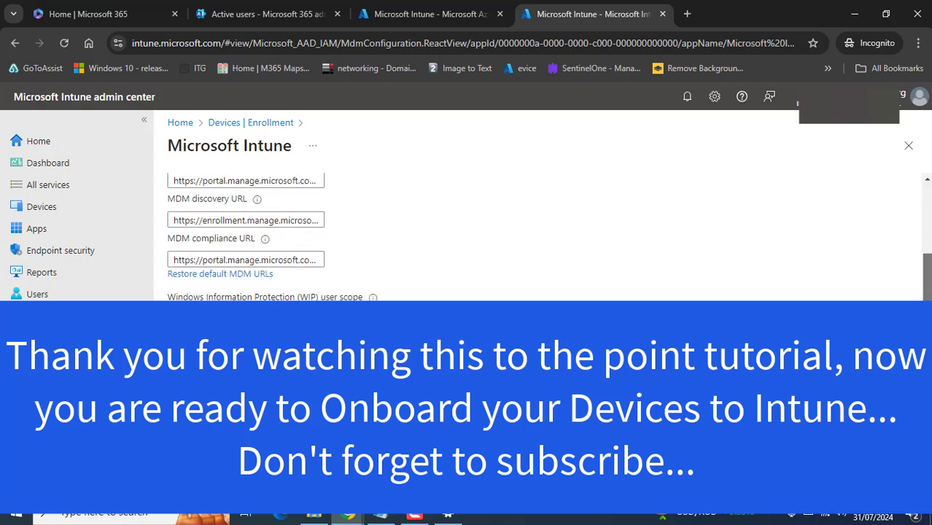
scroll(539, 241, "up", 3)
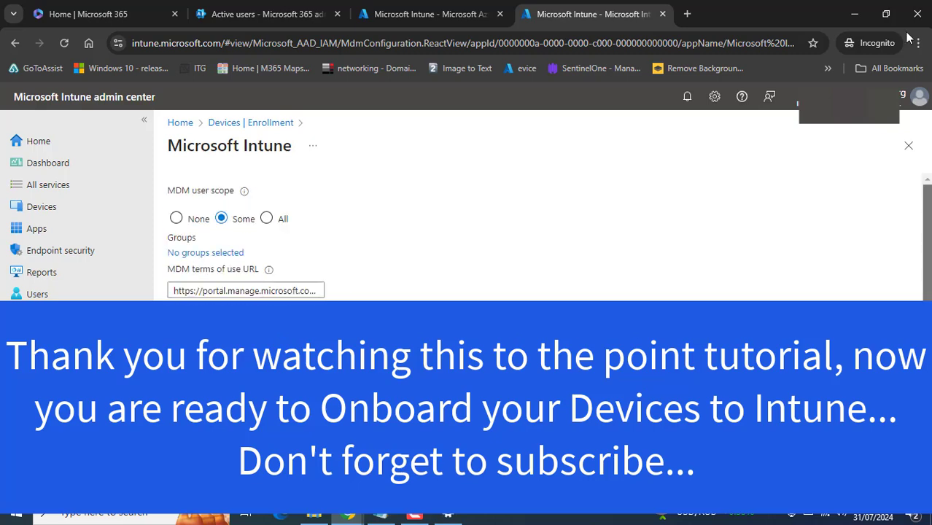
left_click(855, 14)
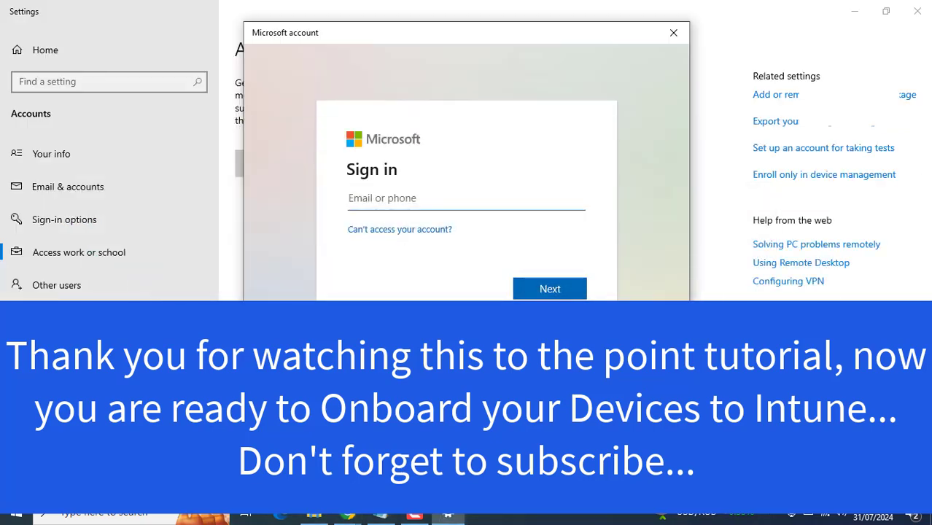